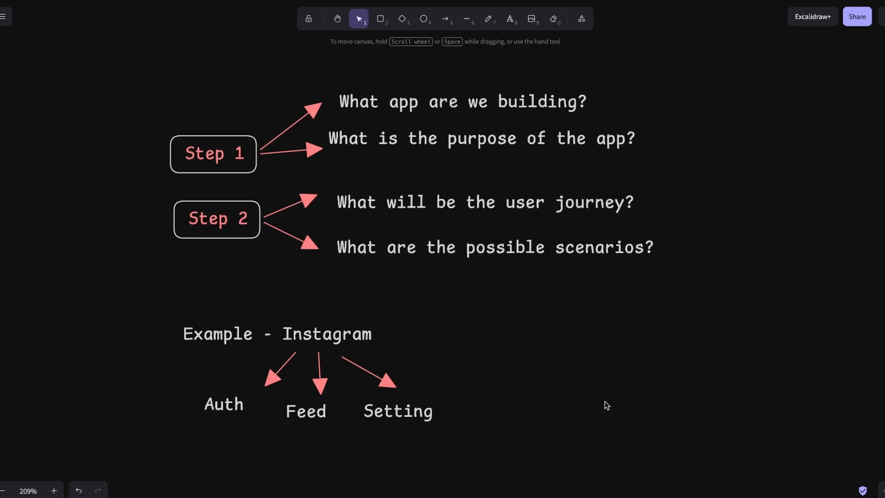
Step: Draw a rounded rectangle around the question "What app are we building?"
{"action": "key", "text": "r"}
{"action": "scroll", "coordinate": [604, 404], "scroll_direction": "right", "scroll_amount": 5}
{"action": "mouse_move", "coordinate": [217, 91]}
{"action": "left_mouse_down"}
{"action": "mouse_move", "coordinate": [300, 122]}
{"action": "mouse_move", "coordinate": [492, 129]}
{"action": "left_mouse_up"}
Step: Add the text "Instagram" beside the boxed question "What app are we building?"
{"action": "left_click", "coordinate": [507, 21]}
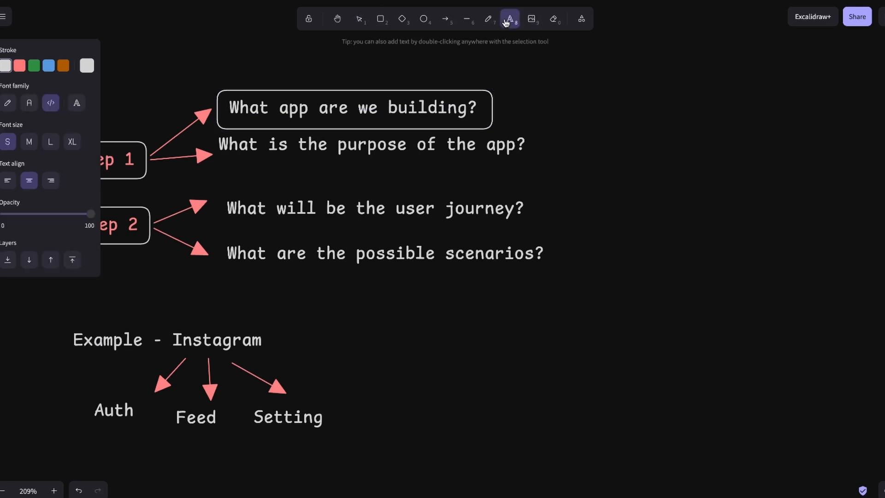
{"action": "left_click", "coordinate": [521, 102]}
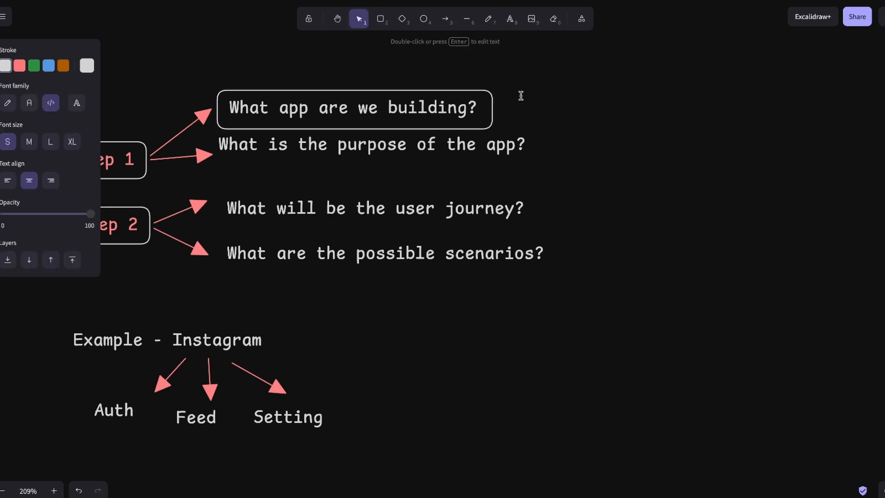
{"action": "type", "text": "Instagram"}
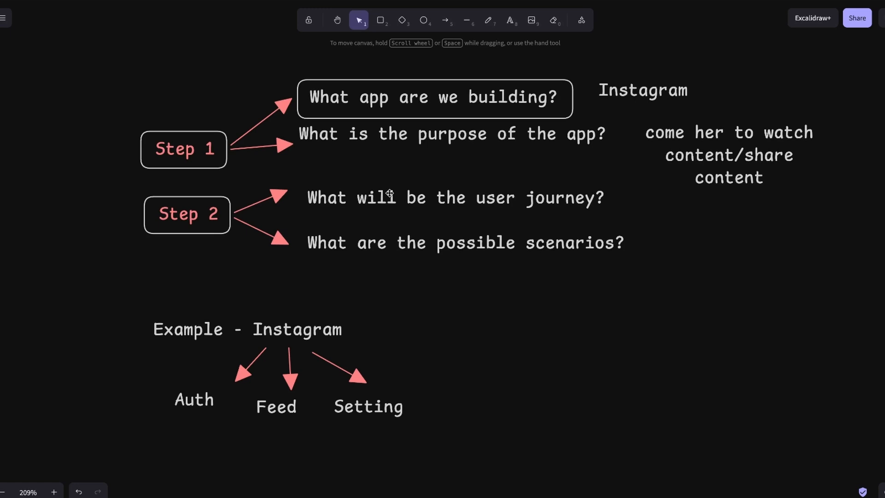
Step: Add the heading "Wireframes" in the empty area below the Signup screen mockup and its scenarios
{"action": "scroll", "coordinate": [478, 234], "scroll_direction": "down", "scroll_amount": 6}
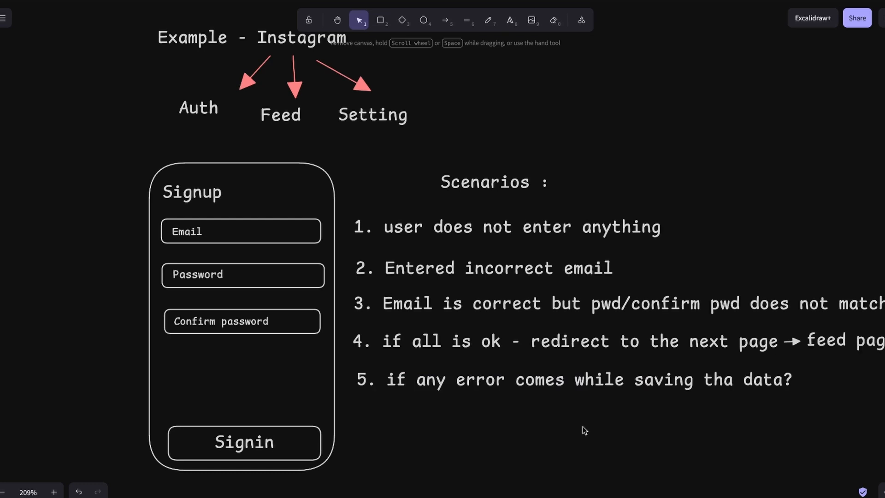
{"action": "scroll", "coordinate": [583, 429], "scroll_direction": "down", "scroll_amount": 1}
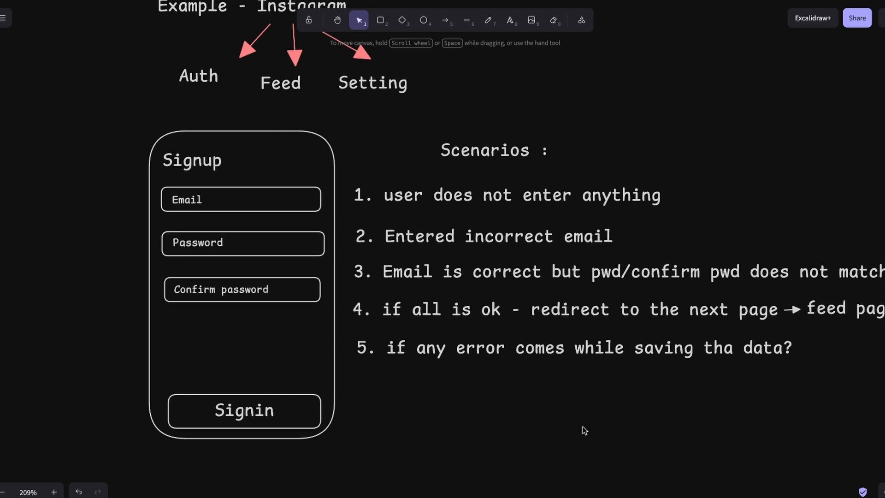
{"action": "scroll", "coordinate": [525, 408], "scroll_direction": "down", "scroll_amount": 1}
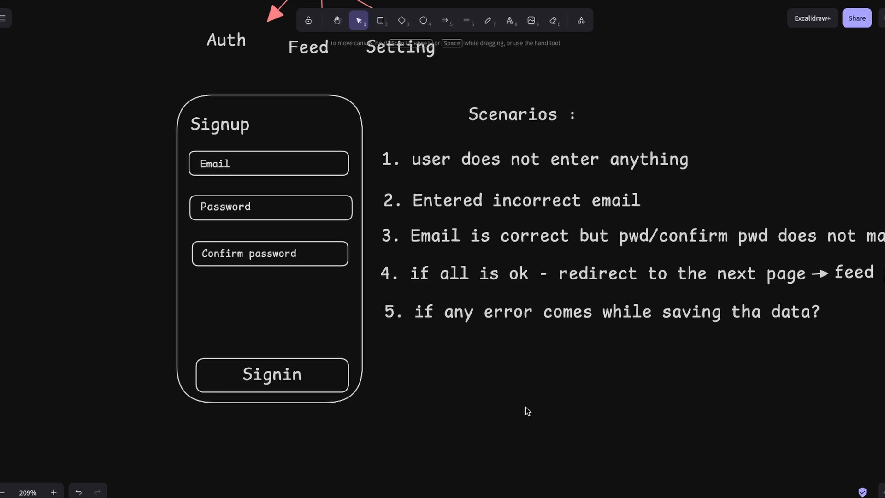
{"action": "scroll", "coordinate": [526, 407], "scroll_direction": "down", "scroll_amount": 1}
{"action": "left_click", "coordinate": [509, 20]}
{"action": "scroll", "coordinate": [478, 410], "scroll_direction": "down", "scroll_amount": 3}
{"action": "left_click", "coordinate": [367, 348]}
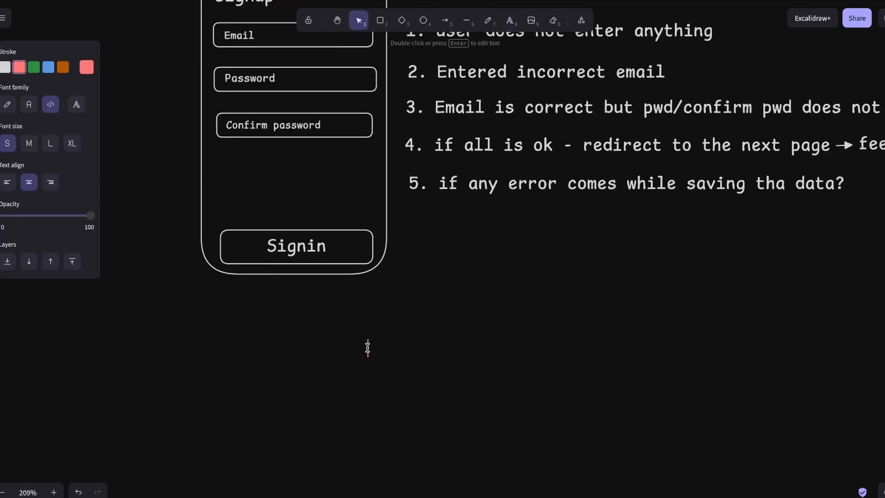
{"action": "key", "text": "ctrl+v"}
{"action": "left_click_drag", "start_coordinate": [363, 354], "coordinate": [517, 354]}
{"action": "key", "text": "Escape"}
Step: Duplicate the Signup screen mockup below the Wireframes heading and change the copy's button label to "Signup"
{"action": "scroll", "coordinate": [189, 72], "scroll_direction": "up", "scroll_amount": 3}
{"action": "left_click_drag", "start_coordinate": [183, 68], "coordinate": [400, 410]}
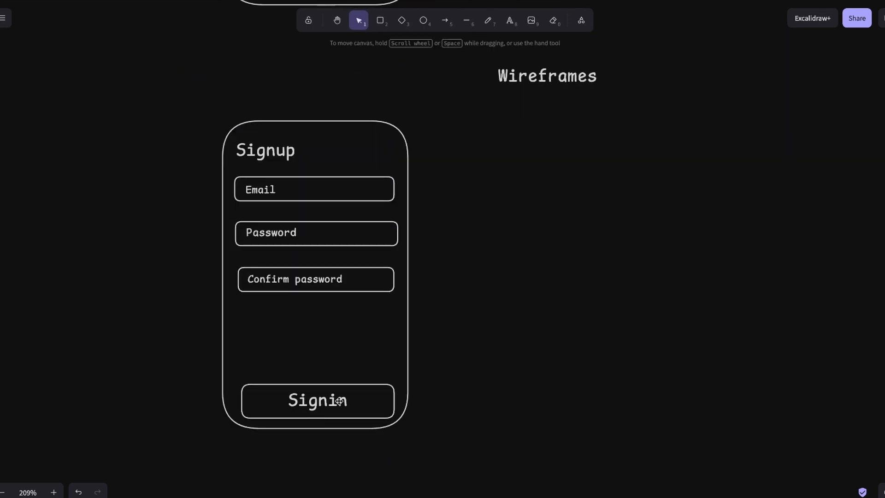
{"action": "double_click", "coordinate": [339, 402]}
{"action": "left_click", "coordinate": [339, 402]}
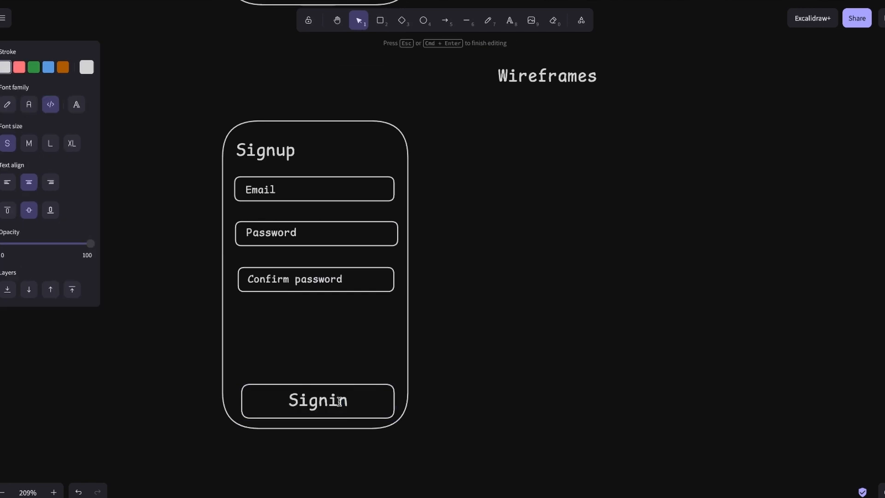
{"action": "key", "text": "Right"}
{"action": "key", "text": "BackSpace"}
{"action": "key", "text": "BackSpace"}
{"action": "type", "text": "up"}
{"action": "left_click", "coordinate": [377, 464]}
Step: Change the button label on the original screen mockup beside the scenarios to "Signup"
{"action": "scroll", "coordinate": [376, 464], "scroll_direction": "up", "scroll_amount": 3}
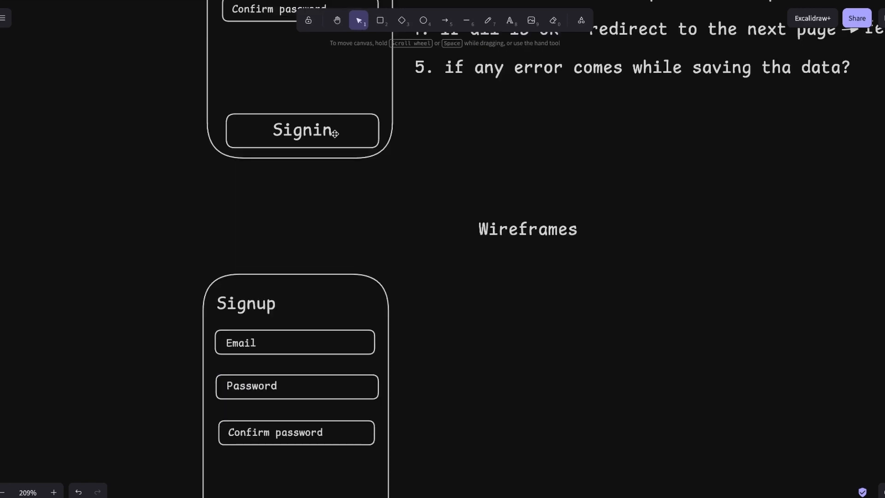
{"action": "double_click", "coordinate": [334, 134]}
{"action": "left_click", "coordinate": [335, 134]}
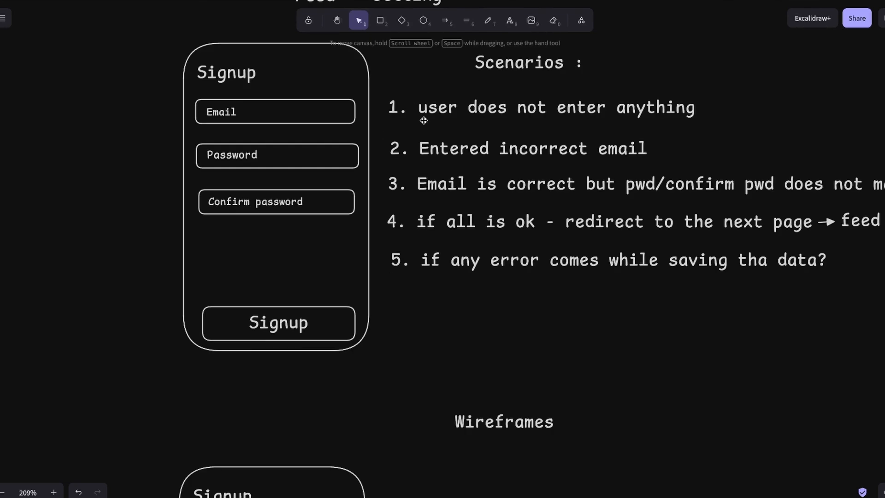
Step: Add the small red error text "please fill all the required fields" under Confirm password in the wireframe copy
{"action": "scroll", "coordinate": [364, 390], "scroll_direction": "down", "scroll_amount": 6}
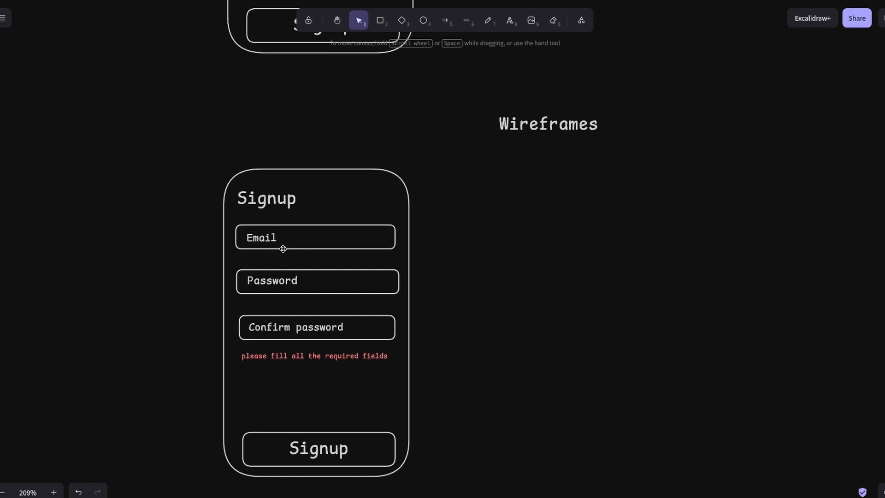
{"action": "scroll", "coordinate": [283, 249], "scroll_direction": "down", "scroll_amount": 3}
{"action": "scroll", "coordinate": [283, 248], "scroll_direction": "up", "scroll_amount": 4}
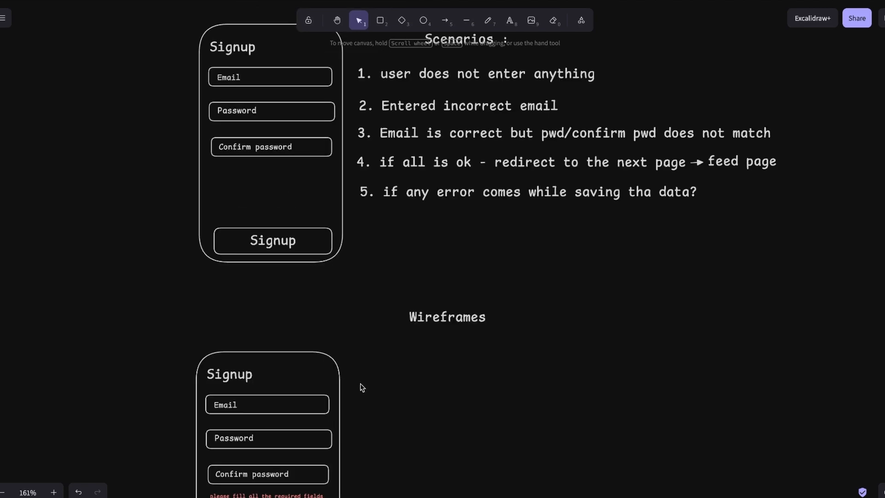
Step: Place a second Signup wireframe beside the first, with the red error text "invalid email" under its Email field
{"action": "scroll", "coordinate": [363, 387], "scroll_direction": "down", "scroll_amount": 2}
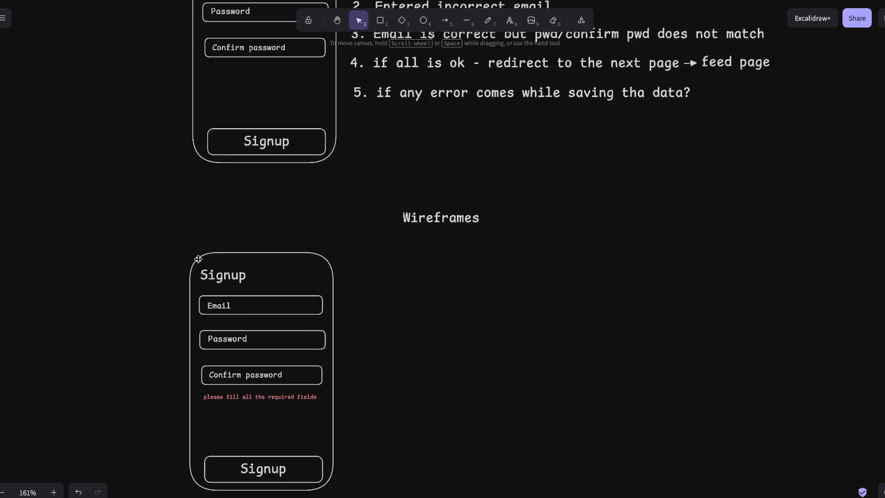
{"action": "left_click", "coordinate": [199, 261]}
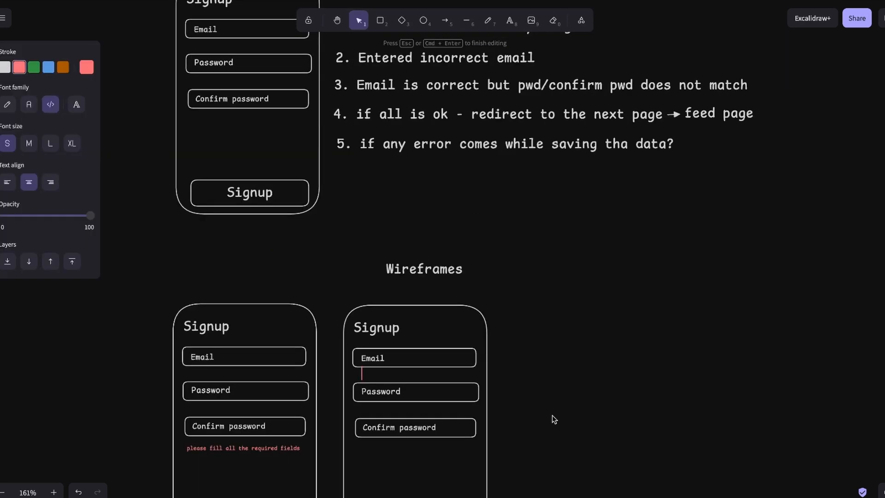
{"action": "type", "text": "invalid email"}
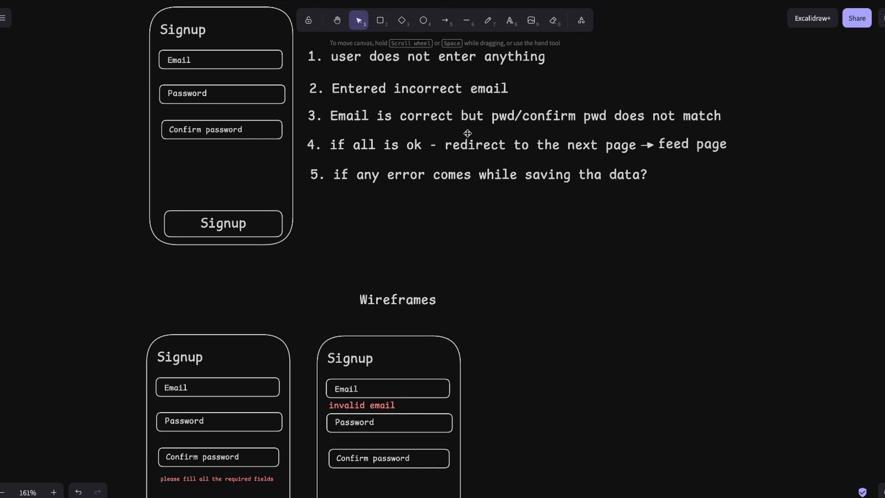
Step: Duplicate the second Signup wireframe beside it and delete the "invalid email" text from the copy
{"action": "scroll", "coordinate": [467, 133], "scroll_direction": "down", "scroll_amount": 3}
{"action": "left_click_drag", "start_coordinate": [289, 200], "coordinate": [475, 466]}
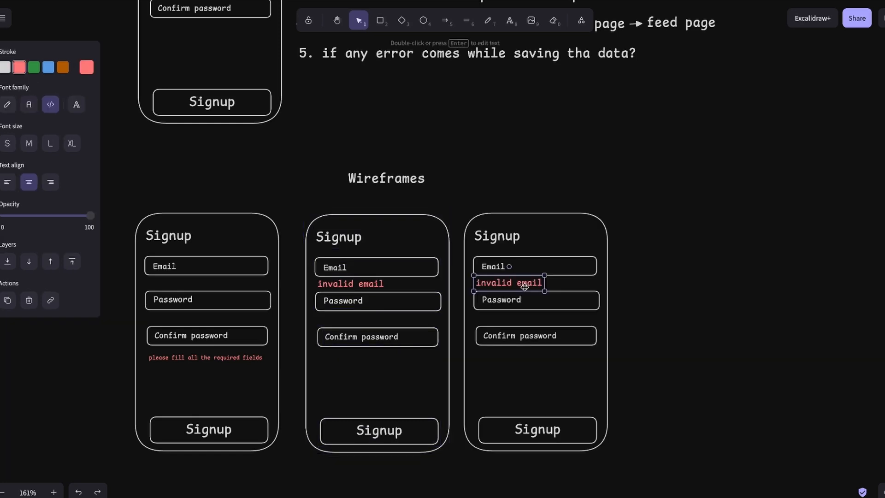
{"action": "key", "text": "Delete"}
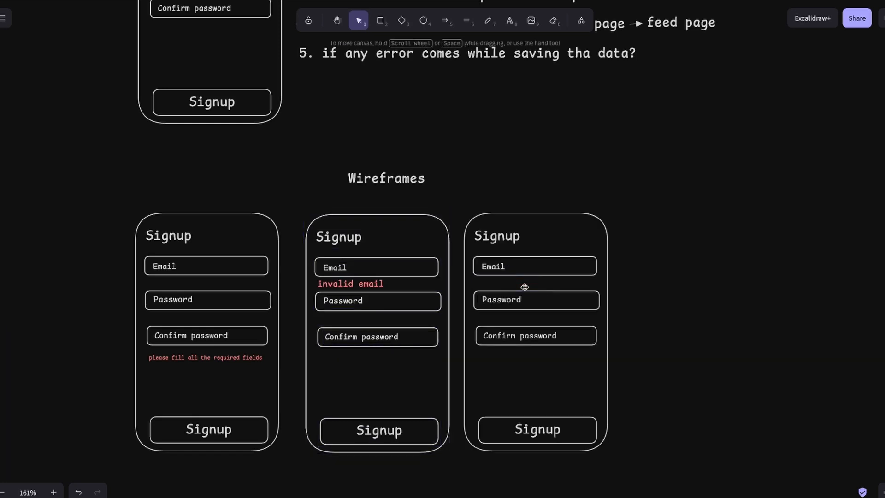
Step: Add the red error text "pwd and confirm pwd does not match" under Confirm password in the third wireframe, shrunk to its width
{"action": "scroll", "coordinate": [489, 372], "scroll_direction": "down", "scroll_amount": 1}
{"action": "scroll", "coordinate": [490, 372], "scroll_direction": "right", "scroll_amount": 1}
{"action": "double_click", "coordinate": [467, 338]}
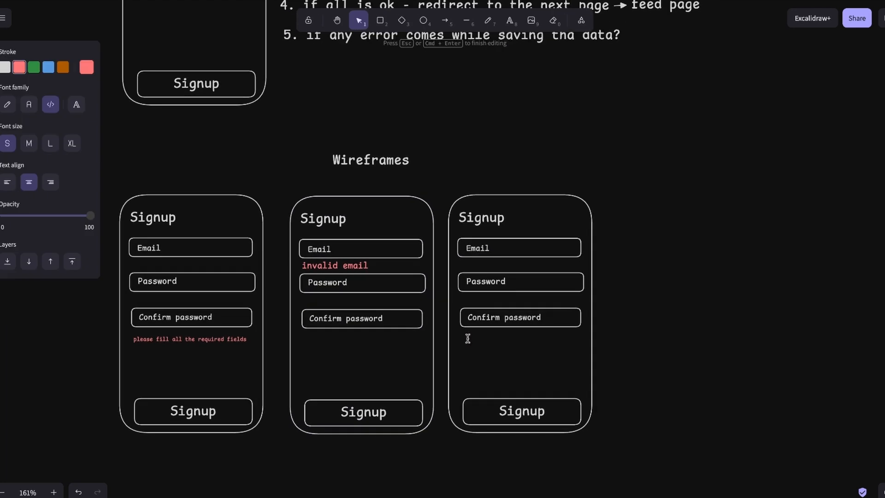
{"action": "type", "text": "pwd and confirm "}
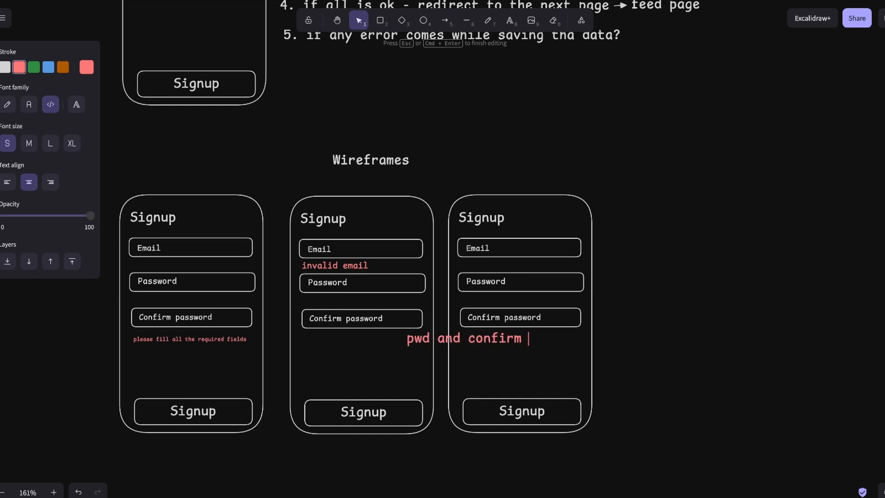
{"action": "type", "text": "pwd does not match"}
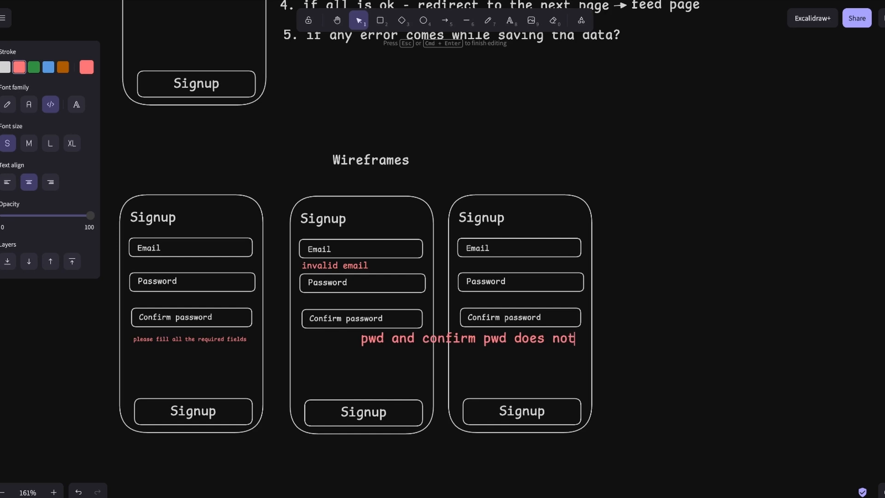
{"action": "key", "text": "Escape"}
Step: Draw a horizontal arrow leading away from the third wireframe and label it "All okay"
{"action": "scroll", "coordinate": [539, 330], "scroll_direction": "up", "scroll_amount": 2}
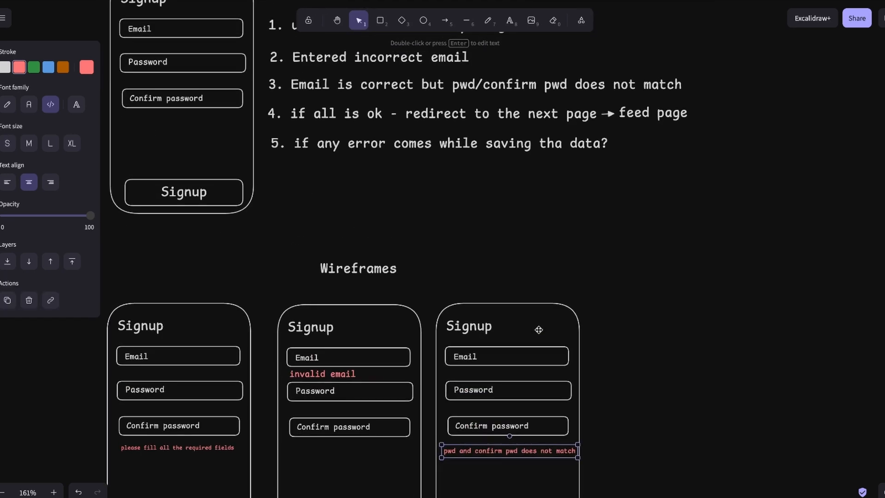
{"action": "left_click", "coordinate": [446, 20]}
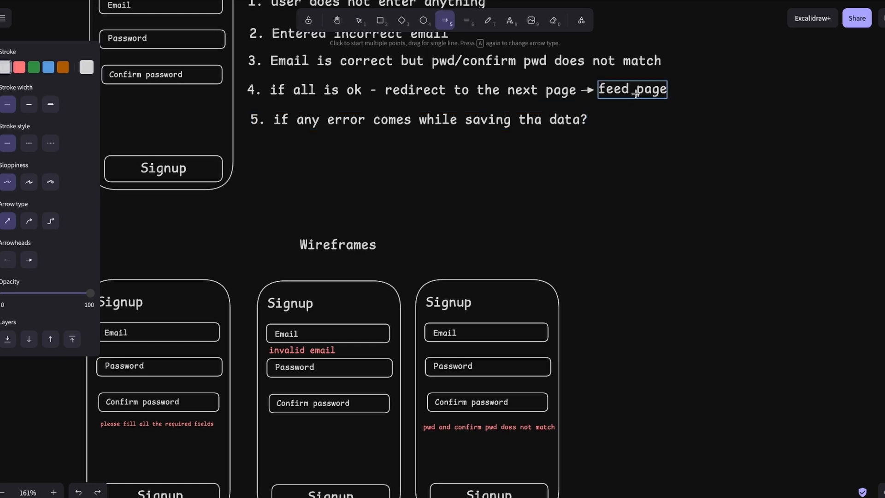
{"action": "left_click_drag", "start_coordinate": [573, 389], "coordinate": [668, 388]}
{"action": "double_click", "coordinate": [592, 380]}
{"action": "type", "text": "Al"}
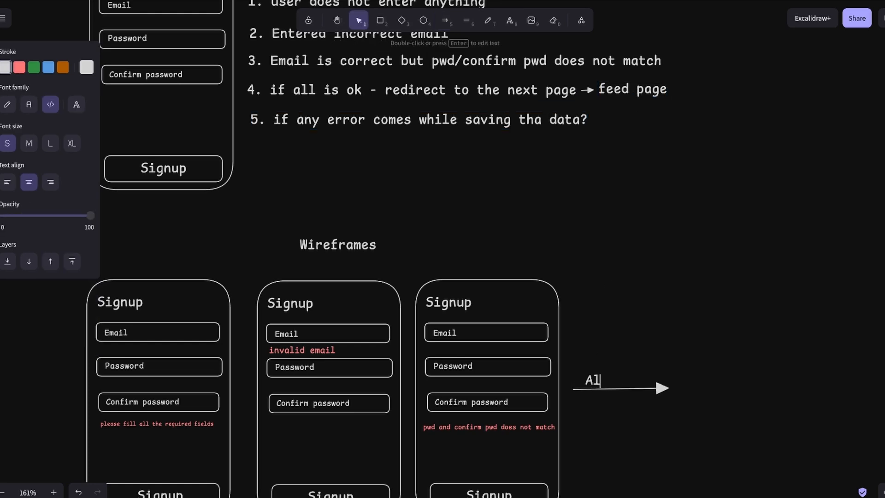
{"action": "type", "text": "l okay"}
{"action": "key", "text": "Escape"}
Step: Draw a large rounded rectangle at the tip of the "All okay" arrow and label it "Feed page"
{"action": "key", "text": "r"}
{"action": "left_click_drag", "start_coordinate": [684, 286], "coordinate": [843, 461]}
{"action": "double_click", "coordinate": [729, 366]}
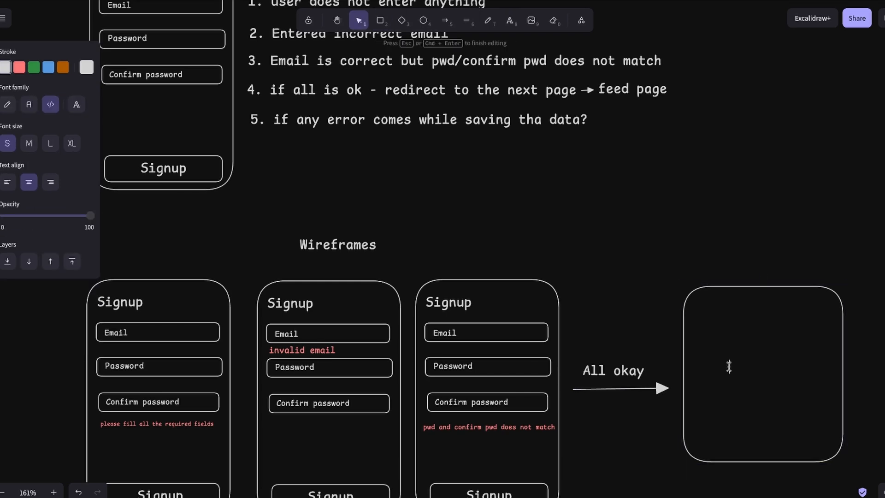
{"action": "type", "text": "Feed page"}
{"action": "key", "text": "Escape"}
Step: Draw a downward arrow below the third wireframe and label it "Error comes"
{"action": "scroll", "coordinate": [488, 408], "scroll_direction": "down", "scroll_amount": 1}
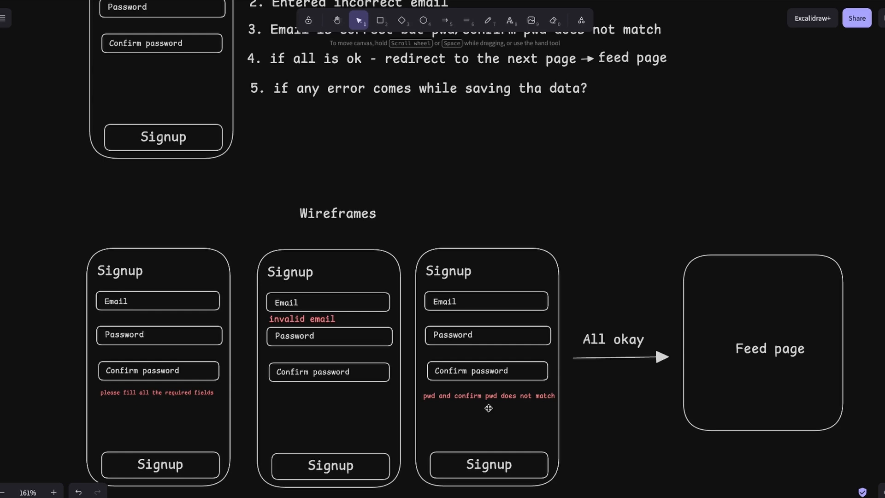
{"action": "scroll", "coordinate": [488, 408], "scroll_direction": "down", "scroll_amount": 1}
{"action": "key", "text": "a"}
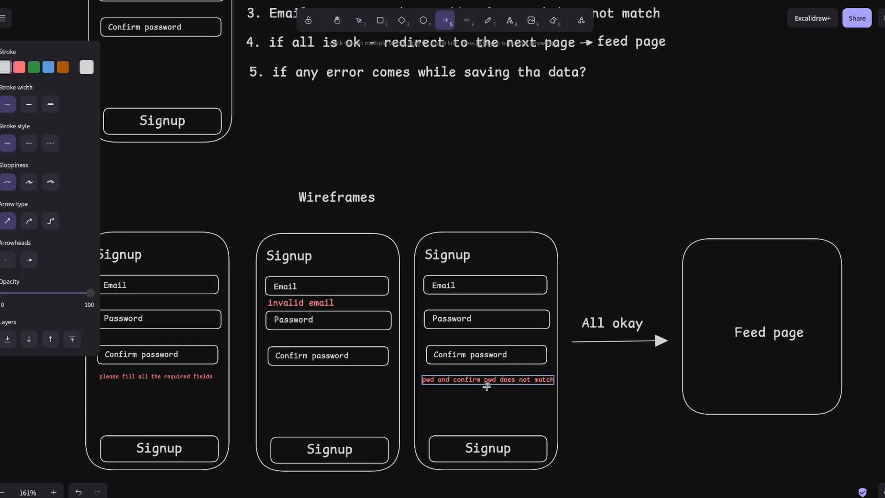
{"action": "scroll", "coordinate": [487, 396], "scroll_direction": "down", "scroll_amount": 5}
{"action": "scroll", "coordinate": [486, 386], "scroll_direction": "down", "scroll_amount": 1}
{"action": "left_click_drag", "start_coordinate": [492, 304], "coordinate": [495, 408]}
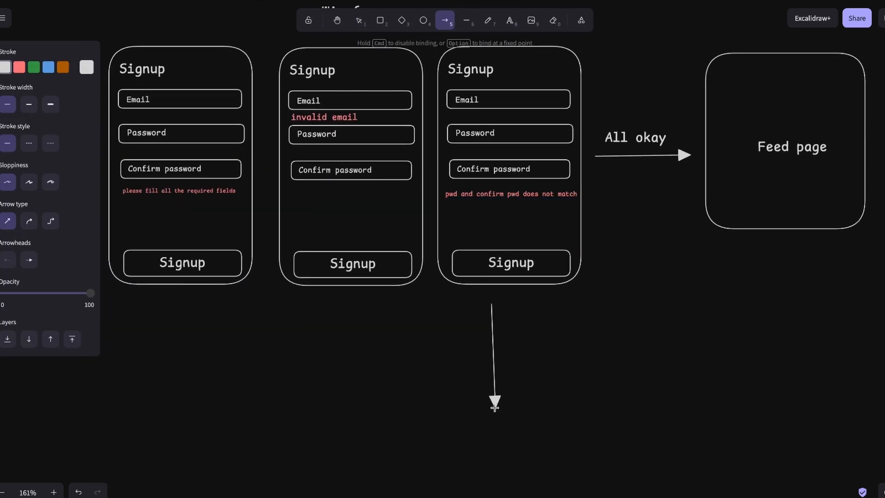
{"action": "key", "text": "Return"}
{"action": "type", "text": "Error comes"}
{"action": "key", "text": "Escape"}
Step: Duplicate the third wireframe below the "Error comes" arrow, with the red text "Something went wrong" as its error message
{"action": "scroll", "coordinate": [539, 331], "scroll_direction": "up", "scroll_amount": 2}
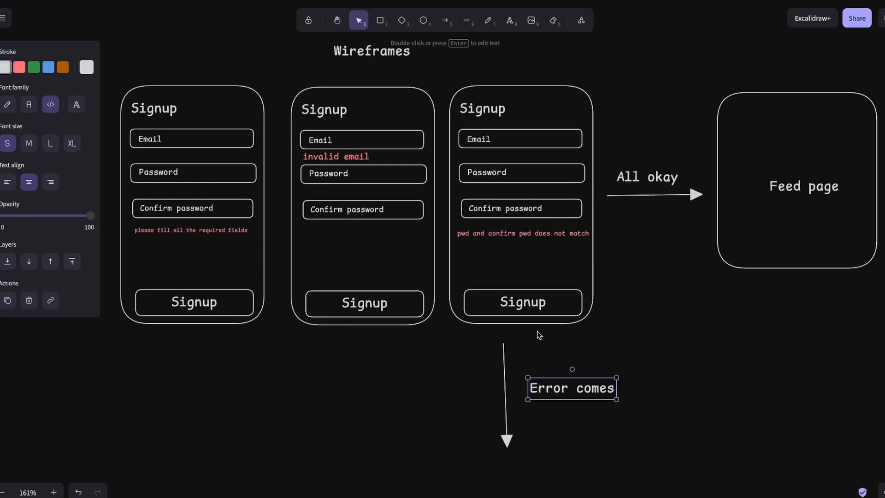
{"action": "left_click_drag", "start_coordinate": [437, 91], "coordinate": [596, 352]}
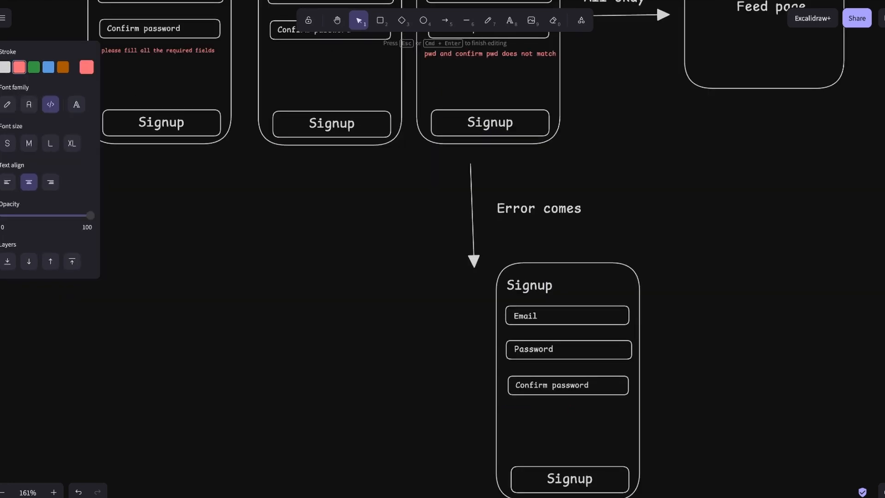
{"action": "type", "text": "Something went wrong"}
{"action": "left_click", "coordinate": [362, 378]}
Step: Draw a circle in the empty area below the wireframes and label it "user"
{"action": "scroll", "coordinate": [362, 378], "scroll_direction": "up", "scroll_amount": 5}
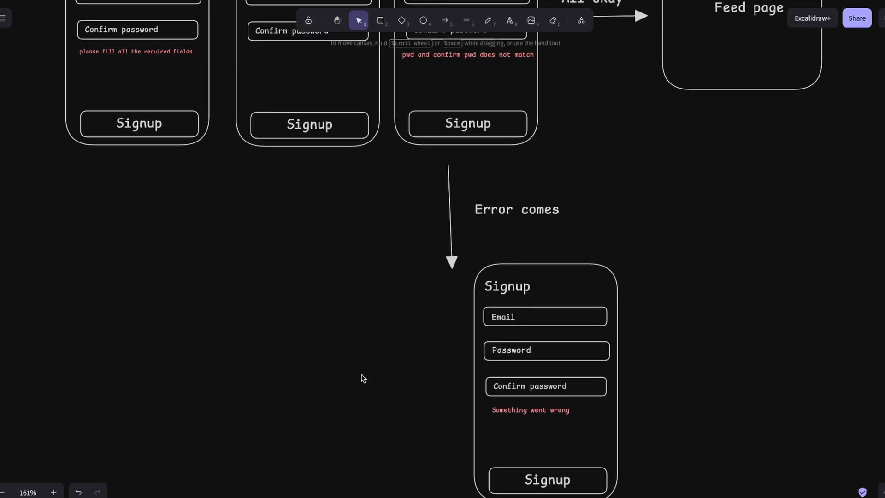
{"action": "scroll", "coordinate": [362, 378], "scroll_direction": "up", "scroll_amount": 3}
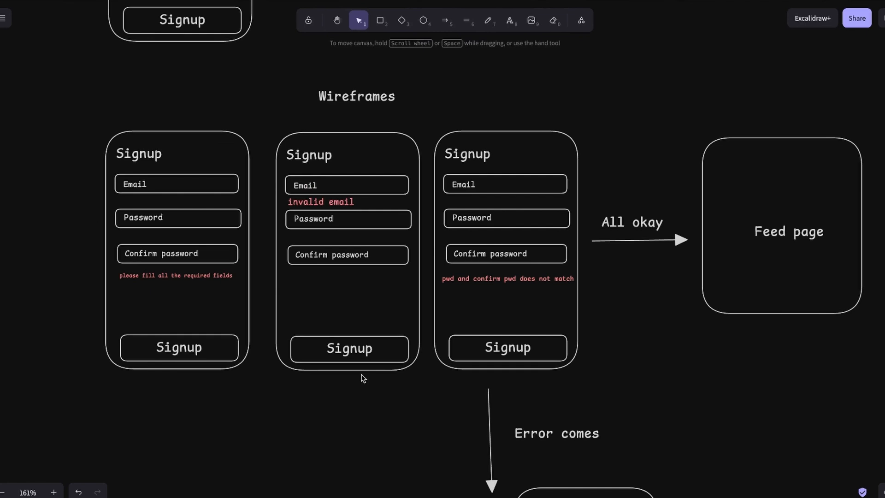
{"action": "scroll", "coordinate": [362, 377], "scroll_direction": "down", "scroll_amount": 1}
{"action": "scroll", "coordinate": [362, 377], "scroll_direction": "left", "scroll_amount": 1}
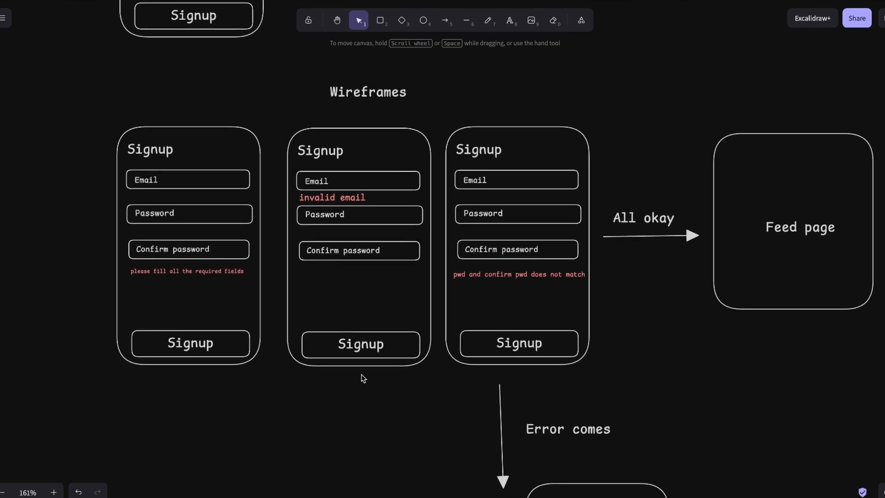
{"action": "scroll", "coordinate": [369, 336], "scroll_direction": "down", "scroll_amount": 10}
{"action": "scroll", "coordinate": [369, 336], "scroll_direction": "left", "scroll_amount": 3}
{"action": "key", "text": "t"}
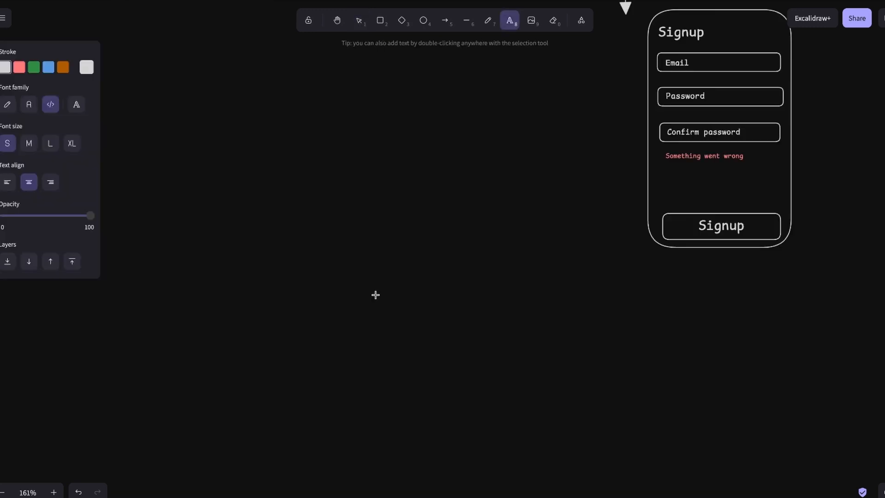
{"action": "left_click", "coordinate": [423, 20]}
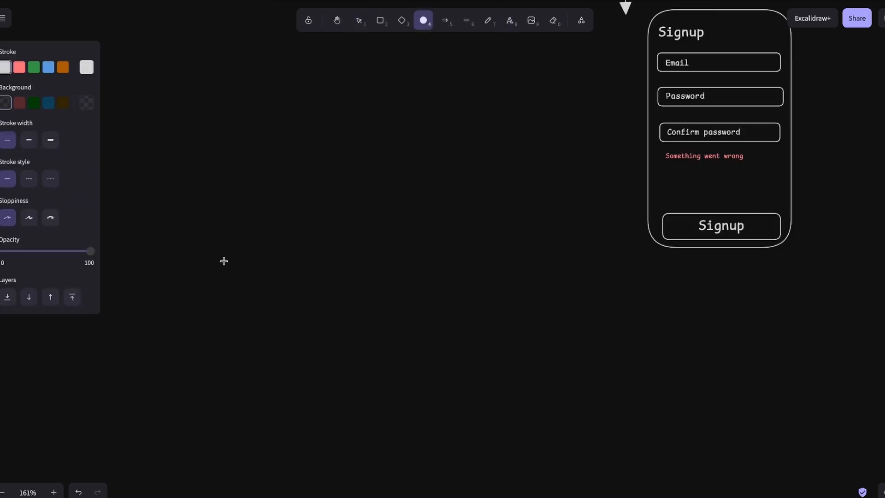
{"action": "left_click_drag", "start_coordinate": [204, 308], "coordinate": [316, 411]}
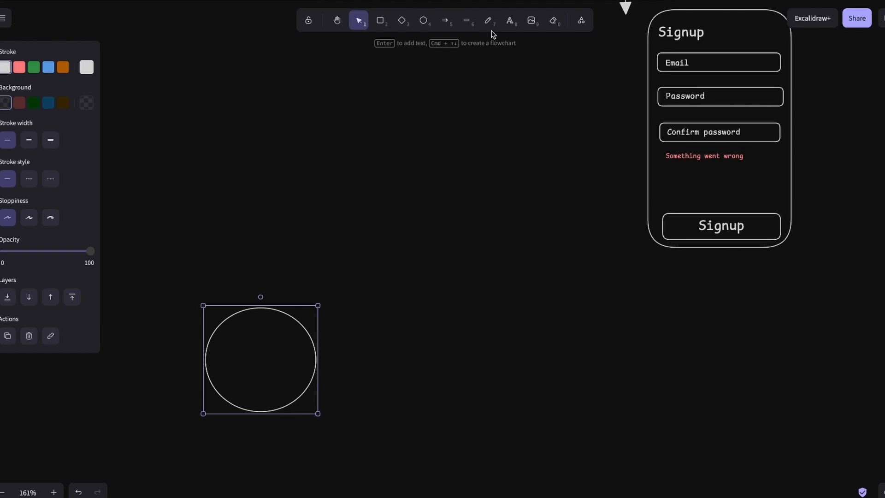
{"action": "left_click", "coordinate": [510, 23]}
{"action": "left_click", "coordinate": [253, 351]}
{"action": "type", "text": "user"}
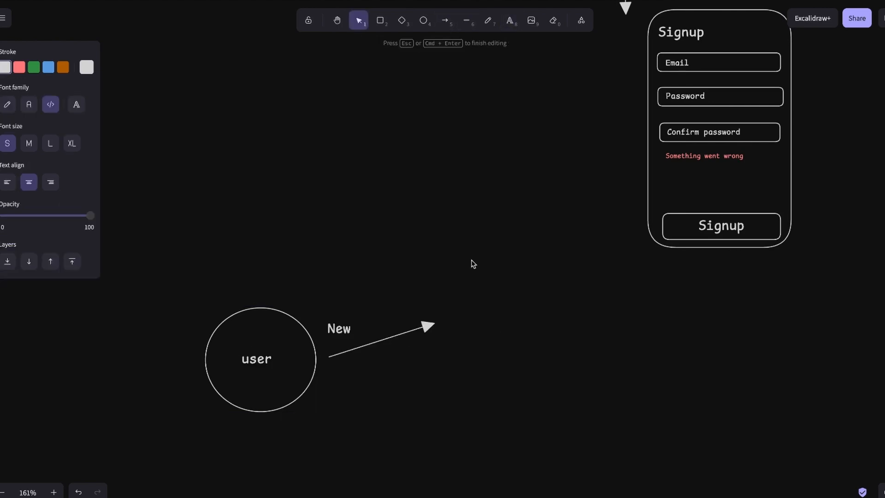
Step: Add the text "Signup form" at the tip of the "New" arrow
{"action": "left_click", "coordinate": [510, 20]}
{"action": "left_click", "coordinate": [442, 322]}
{"action": "type", "text": "Si"}
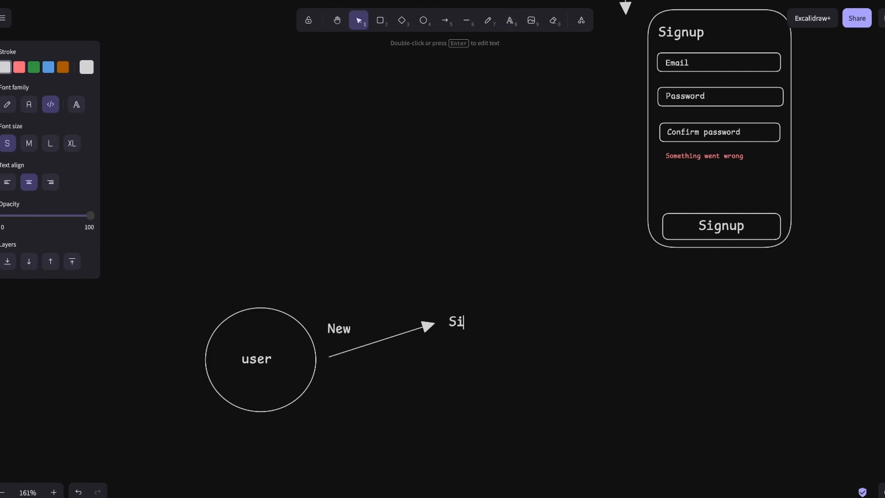
{"action": "type", "text": "gnup form"}
{"action": "key", "text": "Escape"}
Step: Draw a second arrow sloping down from the user circle and label it "Existing"
{"action": "key", "text": "a"}
{"action": "left_click_drag", "start_coordinate": [333, 370], "coordinate": [442, 425]}
{"action": "left_click", "coordinate": [510, 20]}
{"action": "left_click", "coordinate": [382, 381]}
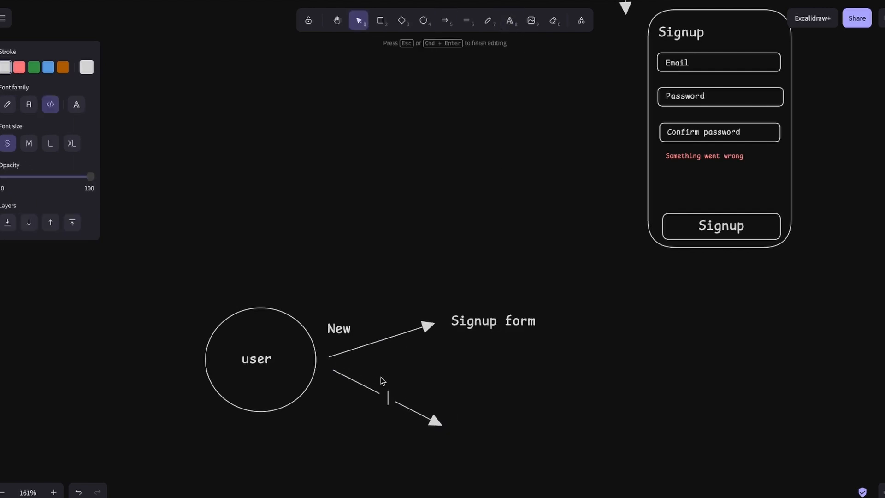
{"action": "type", "text": "Existing"}
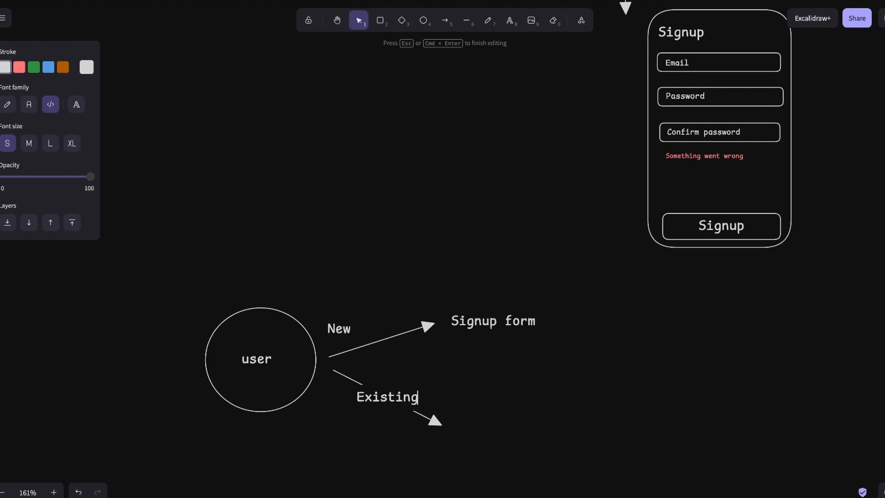
Step: Add the text "Login form" at the tip of the "Existing" arrow
{"action": "left_click", "coordinate": [509, 20]}
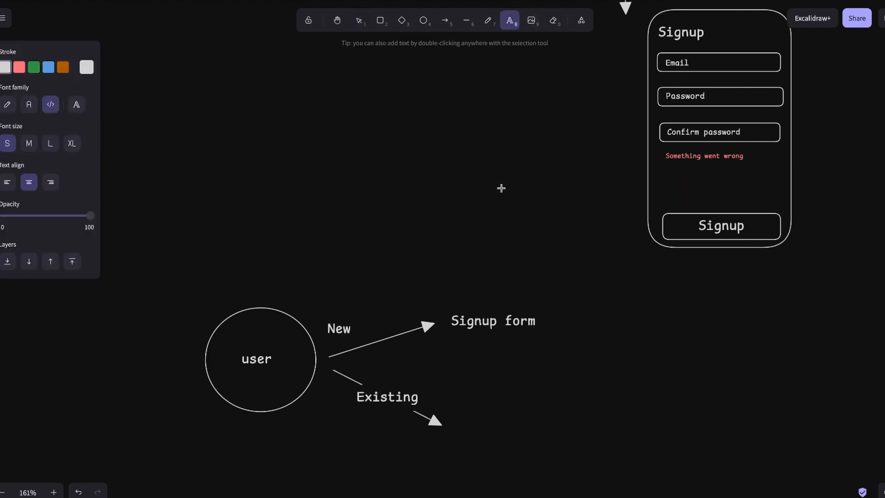
{"action": "left_click", "coordinate": [468, 395]}
{"action": "type", "text": "Login fomr"}
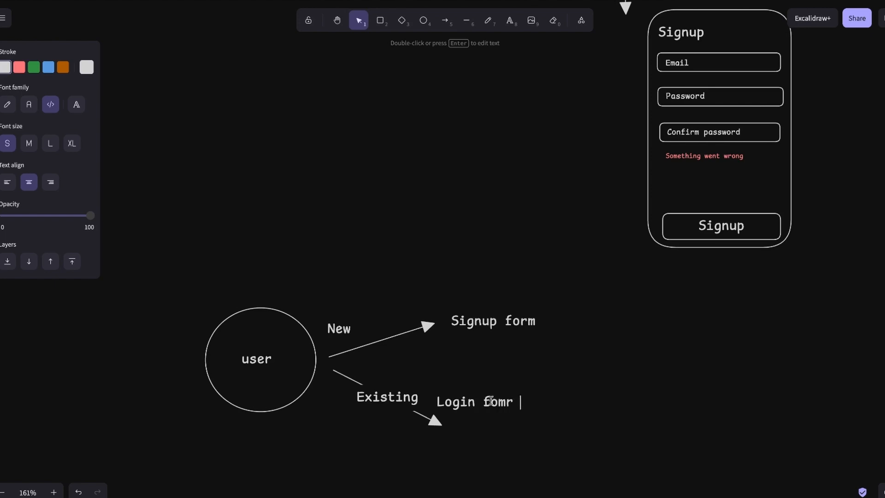
{"action": "left_click", "coordinate": [543, 397]}
Step: Draw converging arrows from "Signup form" and "Login form" to a shared "Feed page" label
{"action": "left_click", "coordinate": [445, 21]}
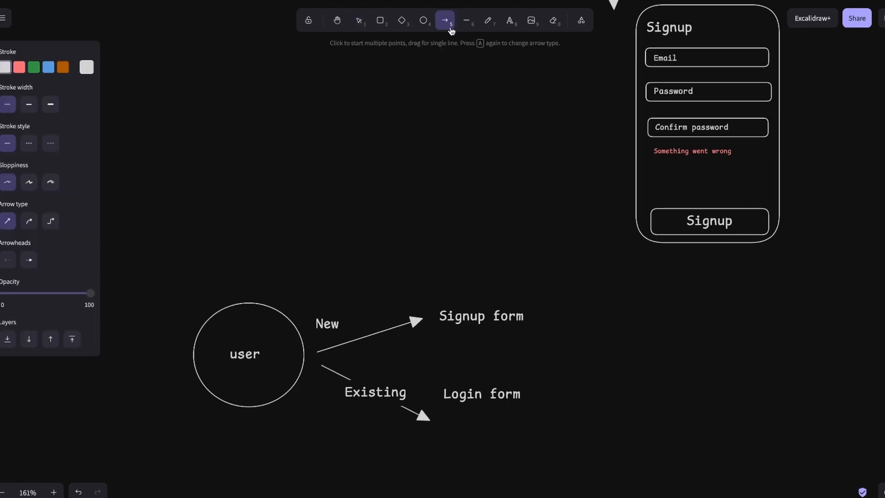
{"action": "left_click_drag", "start_coordinate": [538, 318], "coordinate": [613, 336]}
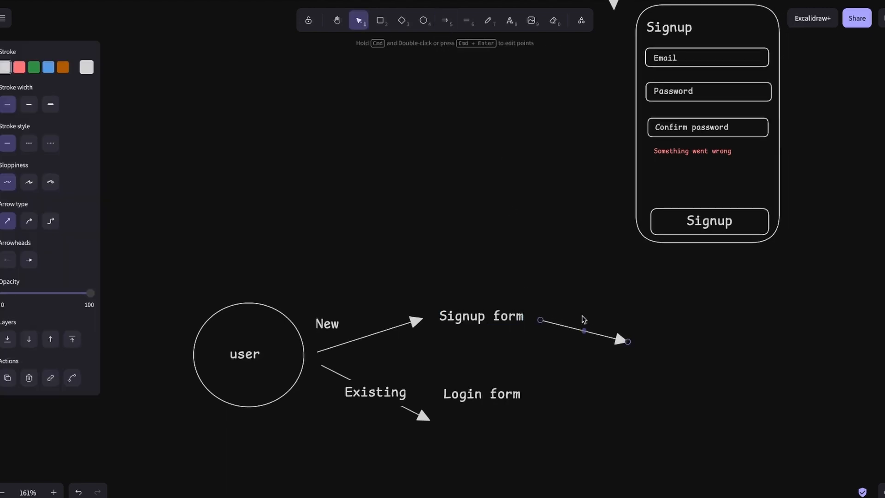
{"action": "left_click", "coordinate": [445, 21]}
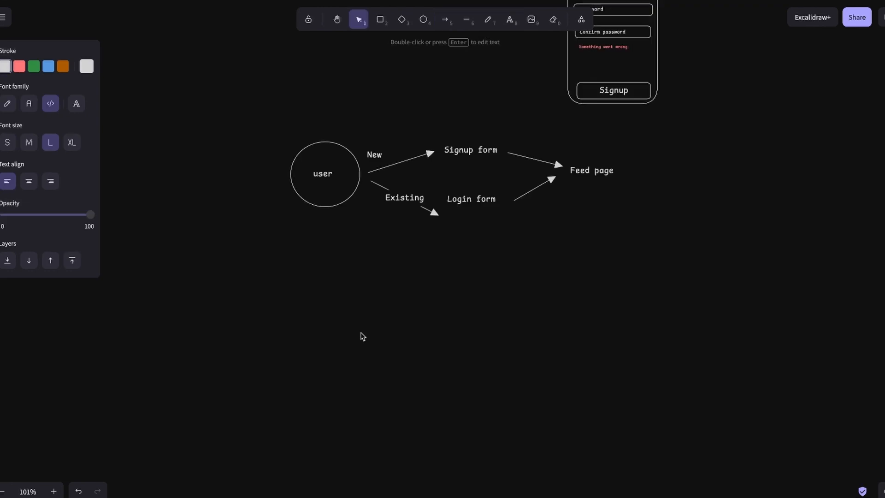
Step: Start a text list below the user flow headed "Feed possibilities:" with the first item "1. no post available."
{"action": "double_click", "coordinate": [362, 336]}
{"action": "type", "text": "Feed possibilities:"}
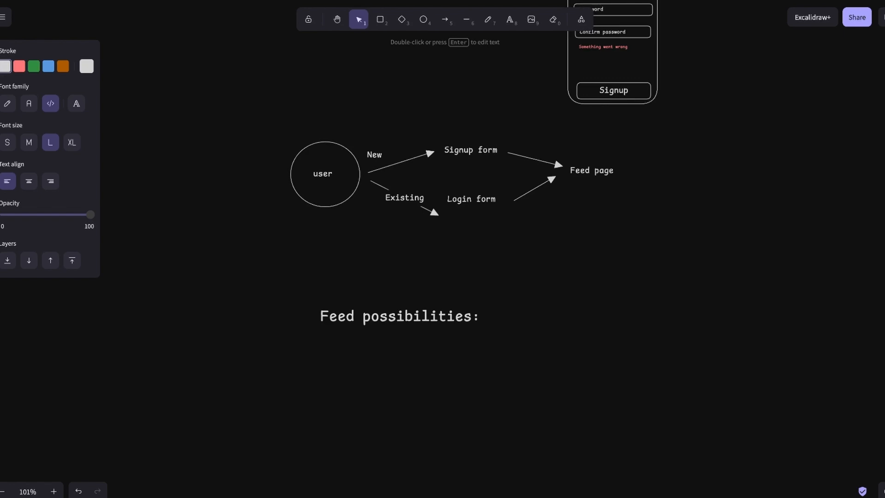
{"action": "type", "text": "1. no post available."}
{"action": "key", "text": "Return"}
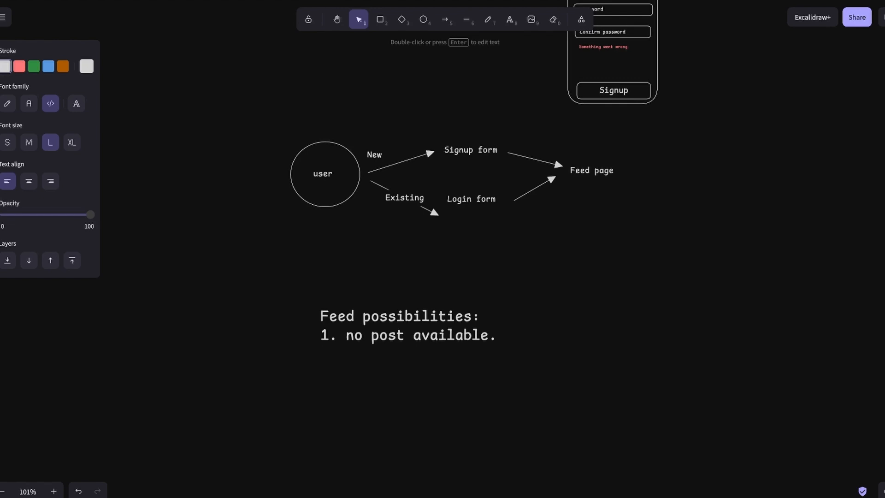
Step: Add the second list item "2. Post upload gets failed."
{"action": "type", "text": "2. Post gets failed"}
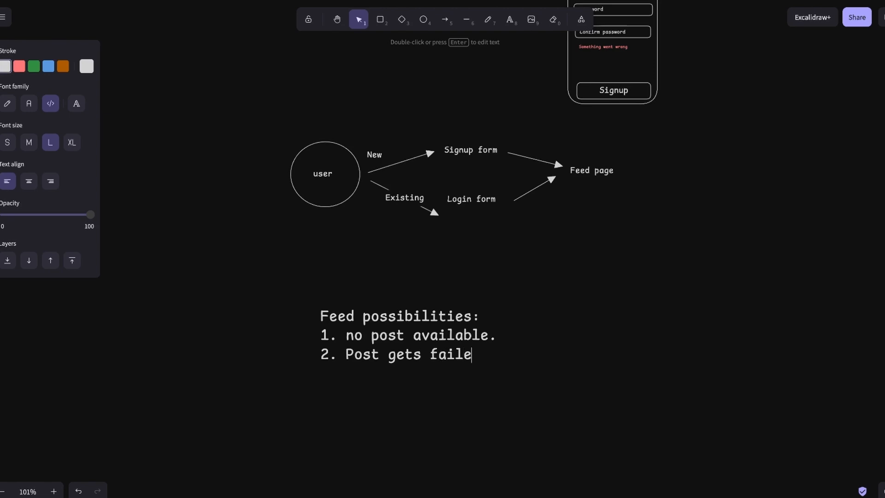
{"action": "key", "text": "Left"}
{"action": "key", "text": "Left"}
{"action": "key", "text": "Left"}
{"action": "key", "text": "Left"}
{"action": "key", "text": "Left"}
{"action": "key", "text": "Left"}
{"action": "key", "text": "Left"}
{"action": "key", "text": "Left"}
{"action": "key", "text": "Left"}
{"action": "type", "text": "upload"}
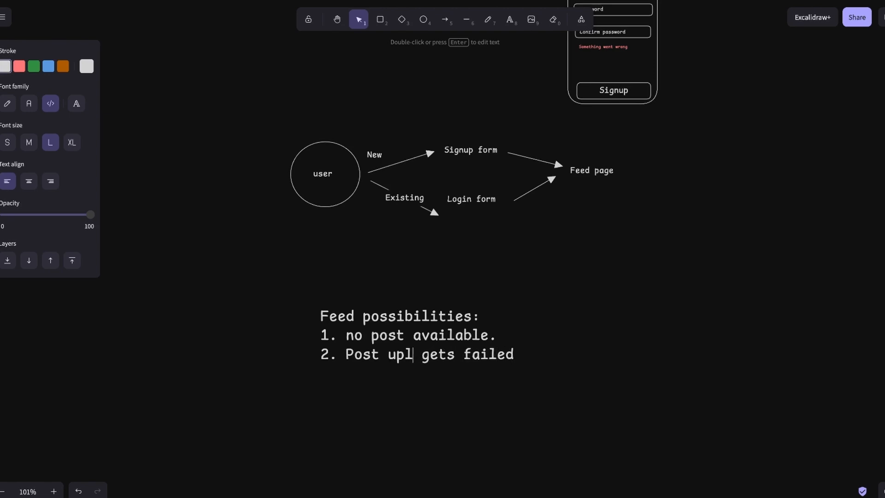
{"action": "key", "text": "End"}
{"action": "type", "text": "."}
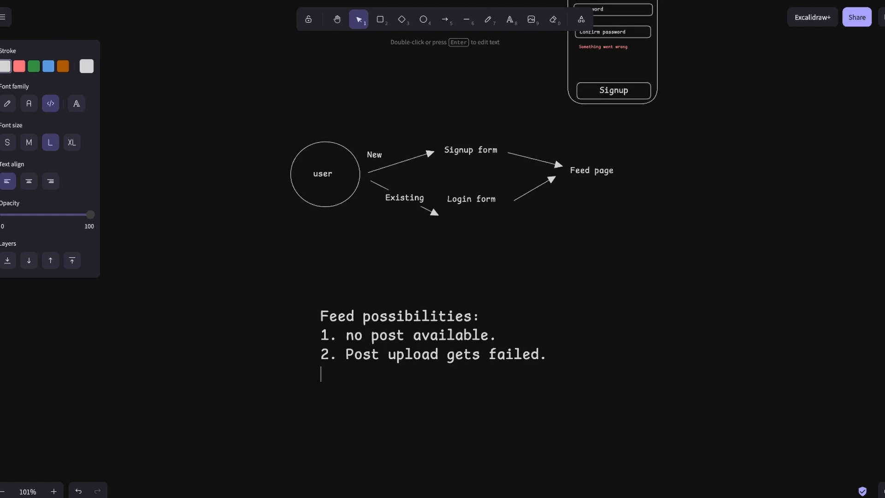
Step: Add the items "3. The post is taking time to upload.", "4. The post successfully uploaded." and "5. If there are multiple posts."
{"action": "key", "text": "Return"}
{"action": "type", "text": "3. The post is taking time to upload."}
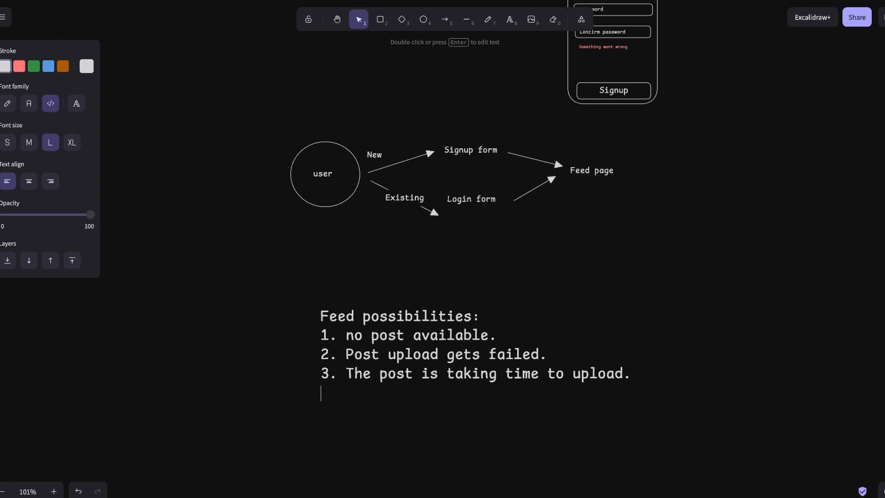
{"action": "type", "text": "4. The post successfully uploaded. 5. If there are multiple posts."}
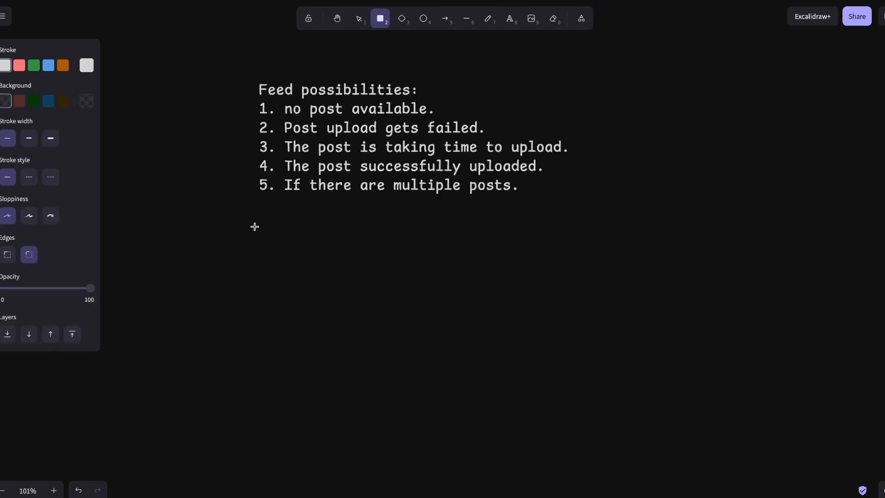
Step: Draw a rounded phone frame below the list, with a header bar containing "Logo" and a circle labelled "U"
{"action": "left_click_drag", "start_coordinate": [254, 226], "coordinate": [444, 497]}
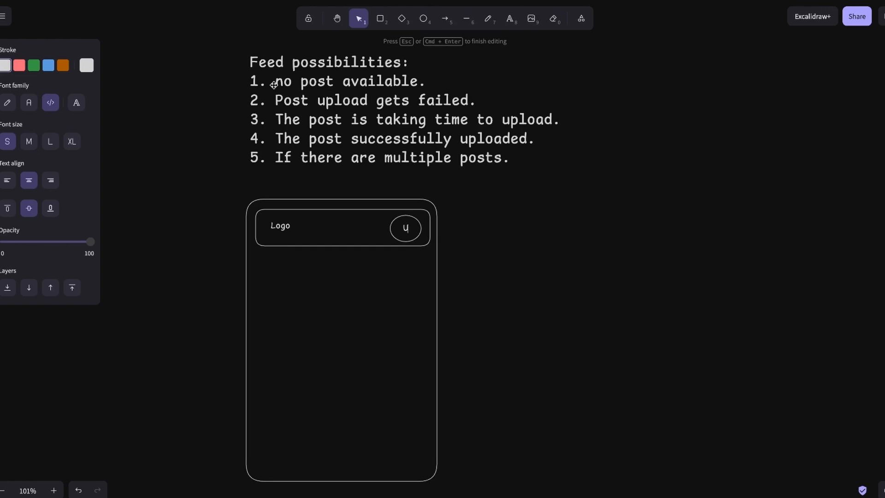
{"action": "key", "text": "Escape"}
Step: Add the text "No post yet" below the header inside the feed wireframe
{"action": "key", "text": "t"}
{"action": "left_click", "coordinate": [275, 283]}
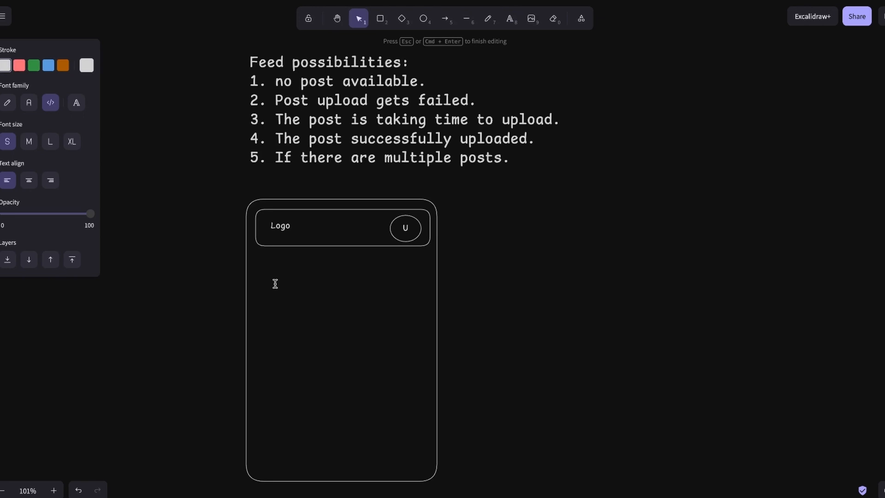
{"action": "type", "text": "No post yet"}
{"action": "key", "text": "Escape"}
Step: Draw a rounded button below the "No post yet" text and label it "Add post"
{"action": "key", "text": "r"}
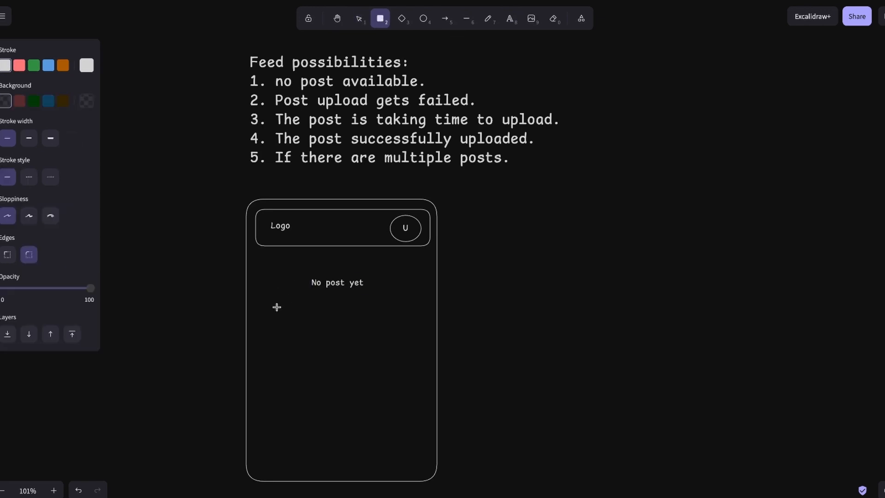
{"action": "mouse_move", "coordinate": [277, 307]}
{"action": "left_mouse_down"}
{"action": "mouse_move", "coordinate": [326, 369]}
{"action": "mouse_move", "coordinate": [410, 371]}
{"action": "mouse_move", "coordinate": [411, 350]}
{"action": "left_mouse_up"}
{"action": "key", "text": "Return"}
{"action": "type", "text": "Add post"}
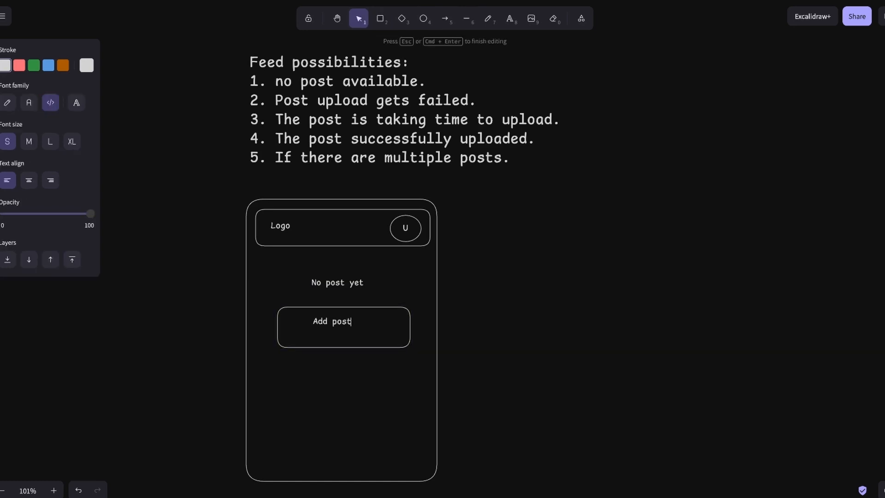
Step: Duplicate the feed wireframe beside the original and change the copy's message to "Something went wrong"
{"action": "scroll", "coordinate": [344, 347], "scroll_direction": "right", "scroll_amount": 1}
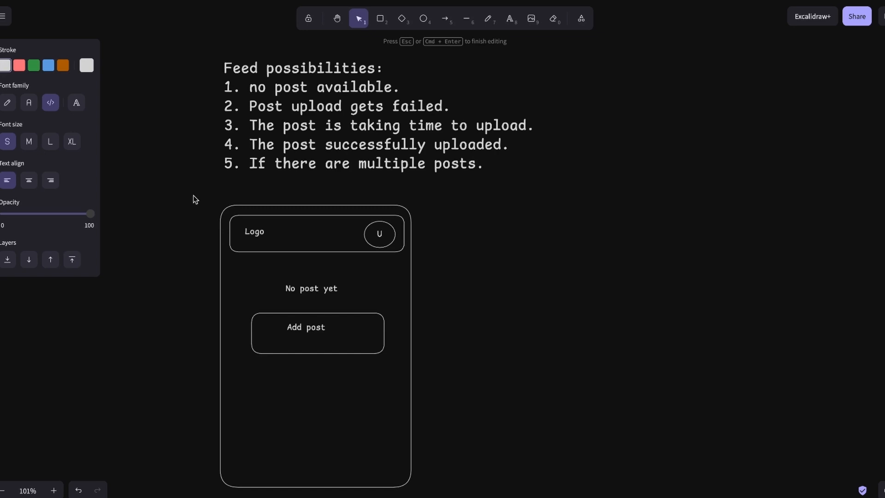
{"action": "double_click", "coordinate": [537, 287]}
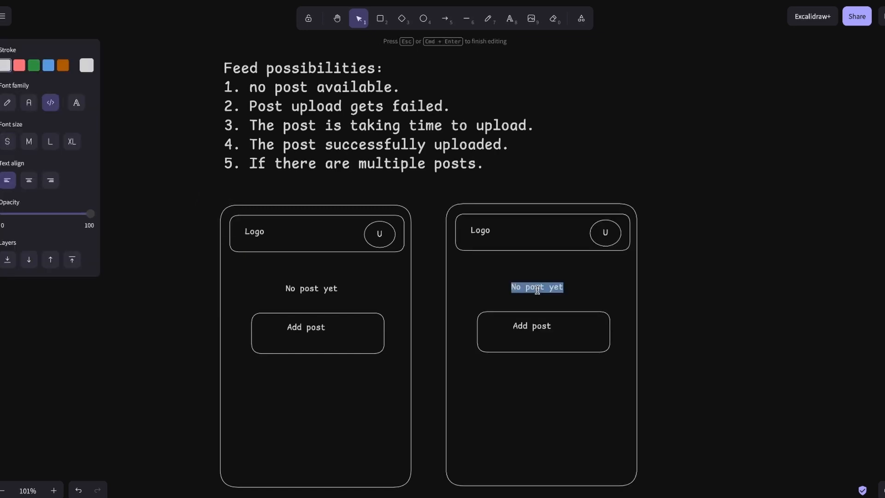
{"action": "key", "text": "BackSpace"}
{"action": "type", "text": "Somethi"}
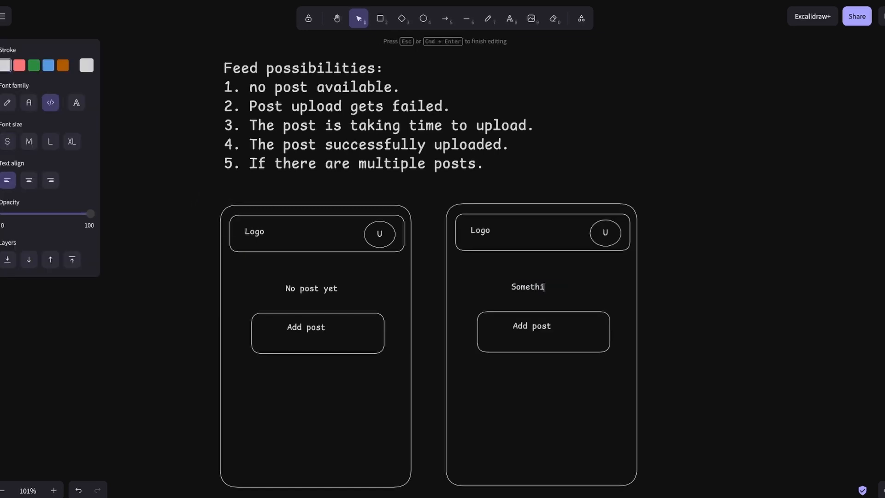
{"action": "type", "text": "ng went wrong"}
Step: Change the second feed wireframe's button label to "Retry" and center it in the button
{"action": "double_click", "coordinate": [521, 328]}
{"action": "key", "text": "BackSpace"}
{"action": "type", "text": "Retr"}
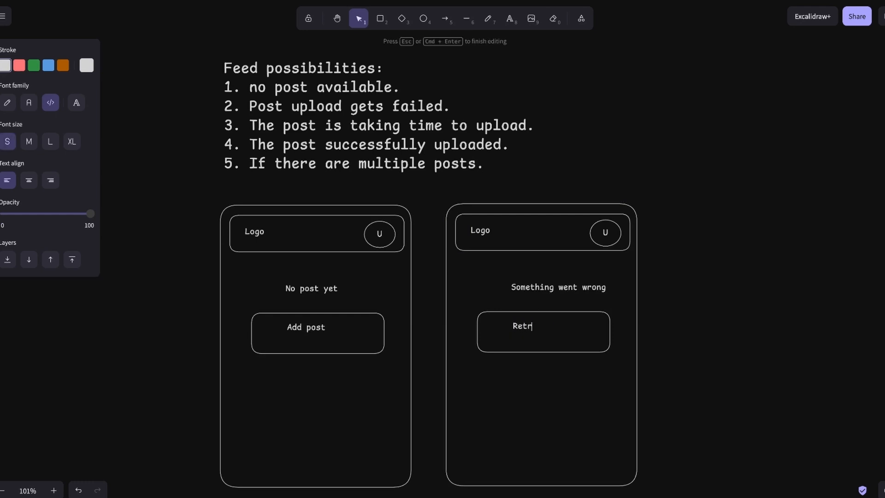
{"action": "type", "text": "y"}
{"action": "key", "text": "Escape"}
Step: Duplicate the "Something went wrong" wireframe beside itself and change the copy's message to "Upload in progress"
{"action": "scroll", "coordinate": [546, 334], "scroll_direction": "right", "scroll_amount": 3}
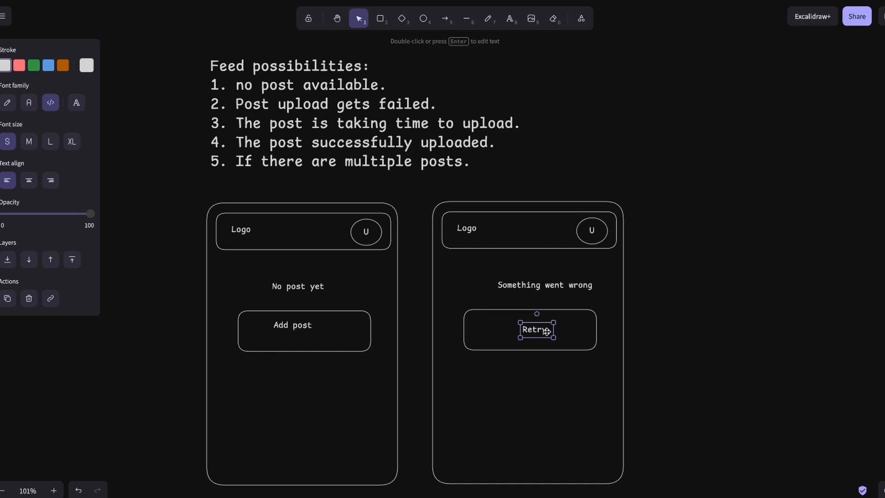
{"action": "scroll", "coordinate": [547, 332], "scroll_direction": "down", "scroll_amount": 1}
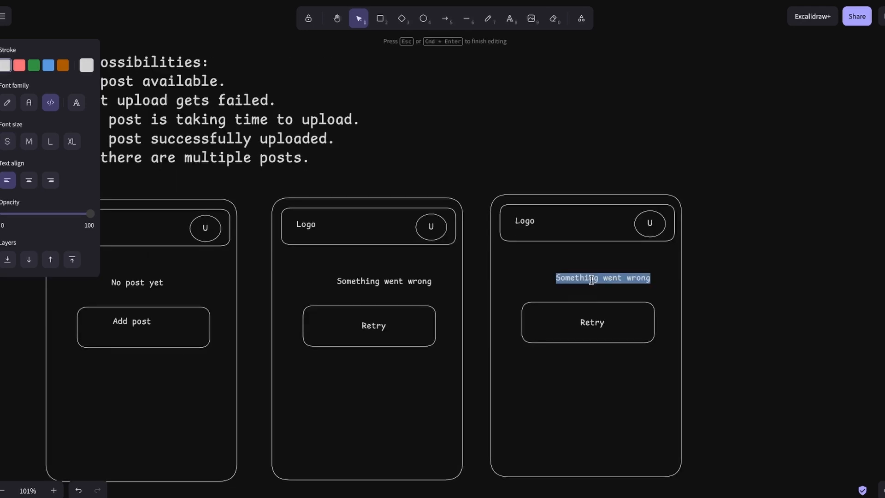
{"action": "key", "text": "BackSpace"}
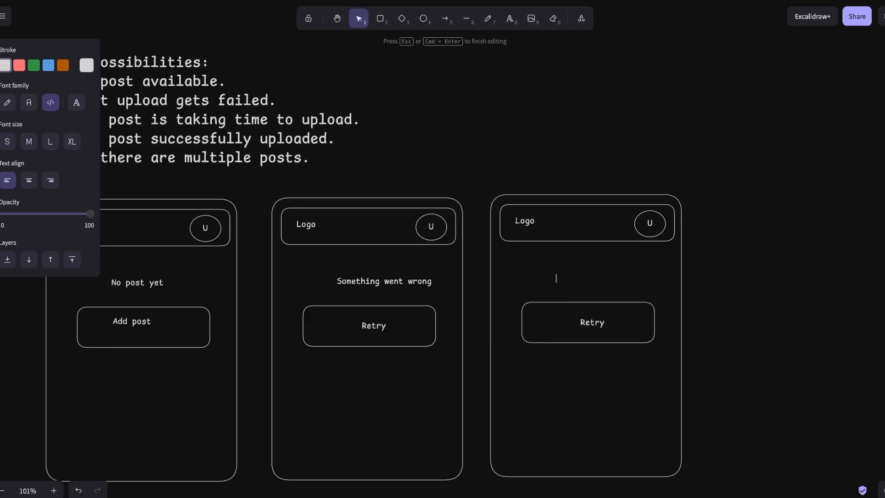
{"action": "type", "text": "Upload in progress"}
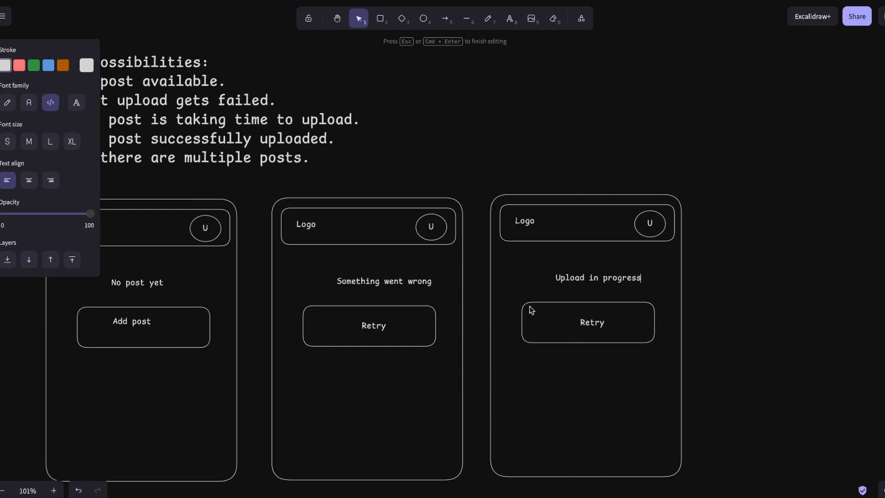
Step: Replace the "Retry" button in the third feed wireframe with a thin, wide progress bar outline
{"action": "left_click", "coordinate": [528, 308]}
{"action": "left_click", "coordinate": [526, 306]}
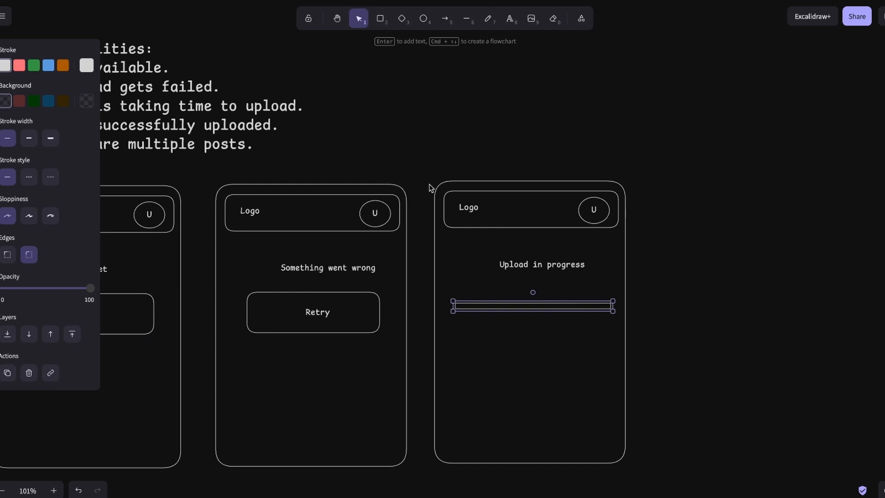
Step: Create a fourth feed wireframe from a copy of the third, replacing its content with a "Post" card and three circles beneath it
{"action": "left_click_drag", "start_coordinate": [424, 167], "coordinate": [648, 484]}
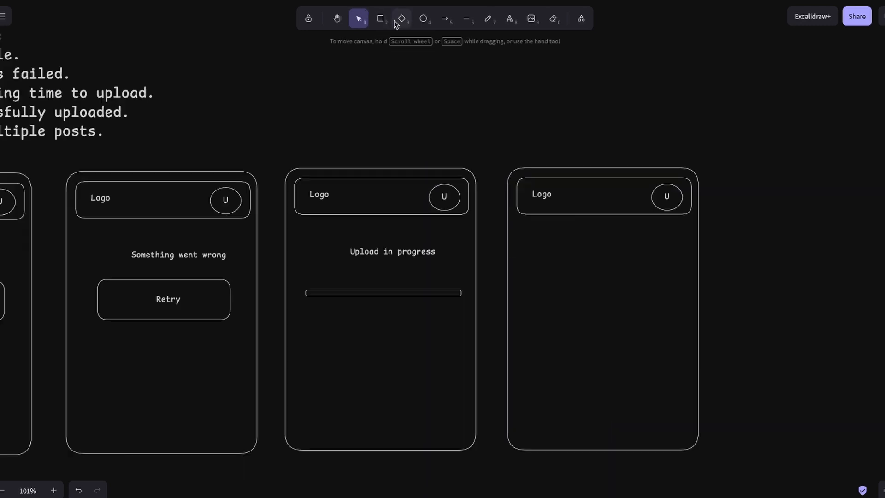
{"action": "left_click", "coordinate": [380, 19]}
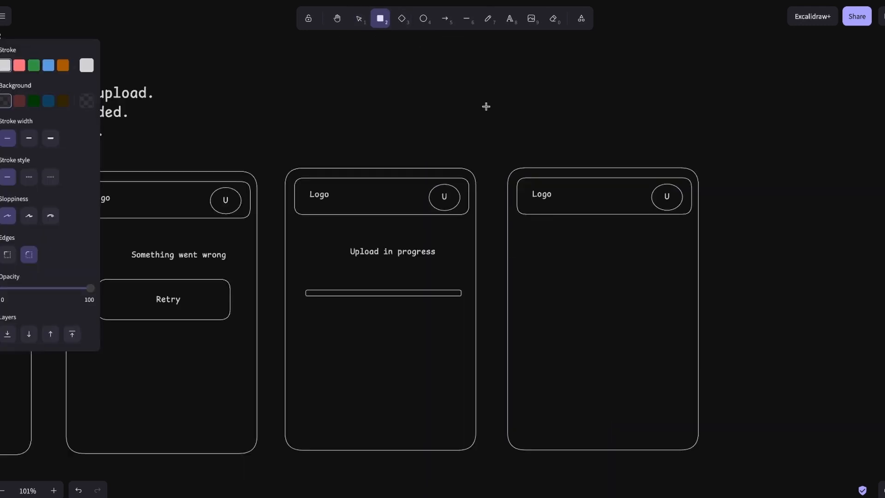
{"action": "left_click_drag", "start_coordinate": [532, 251], "coordinate": [681, 313]}
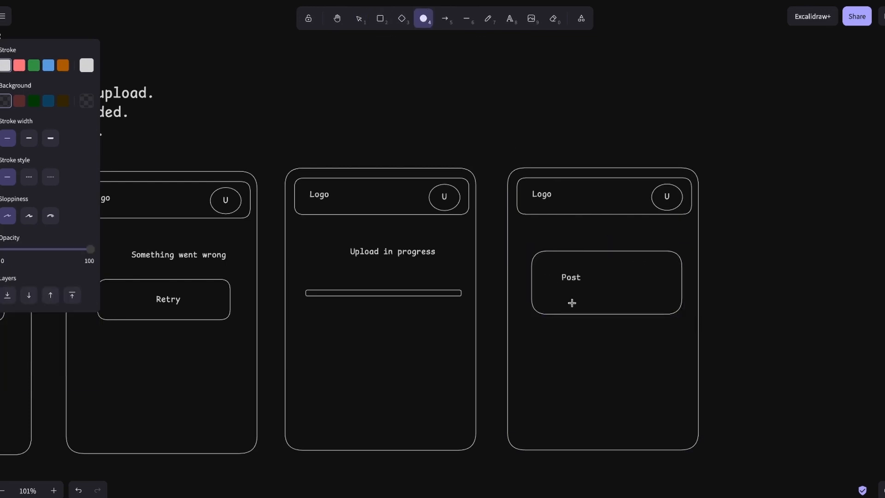
{"action": "mouse_move", "coordinate": [535, 318]}
{"action": "left_mouse_down"}
{"action": "mouse_move", "coordinate": [561, 346]}
{"action": "mouse_move", "coordinate": [573, 336]}
{"action": "mouse_move", "coordinate": [610, 337]}
{"action": "left_mouse_up"}
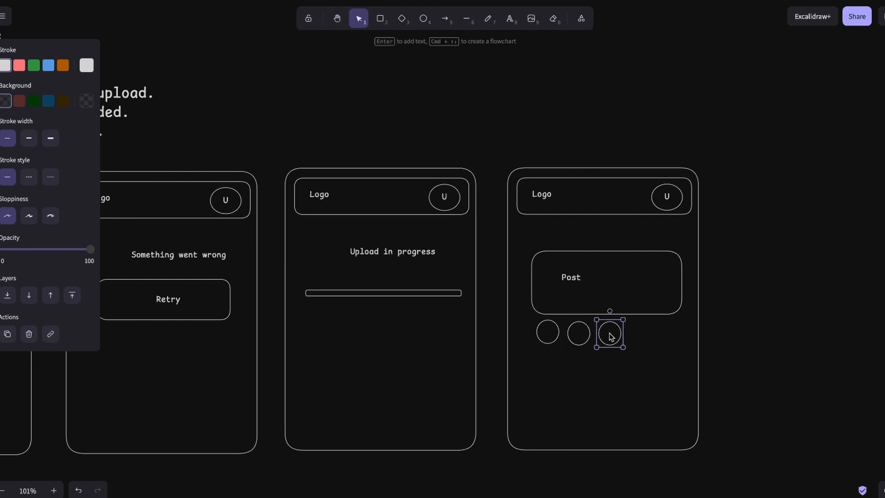
Step: Duplicate the "Post" wireframe beside itself and copy the new one's post card with its three circles to represent multiple posts
{"action": "scroll", "coordinate": [610, 336], "scroll_direction": "left", "scroll_amount": 7}
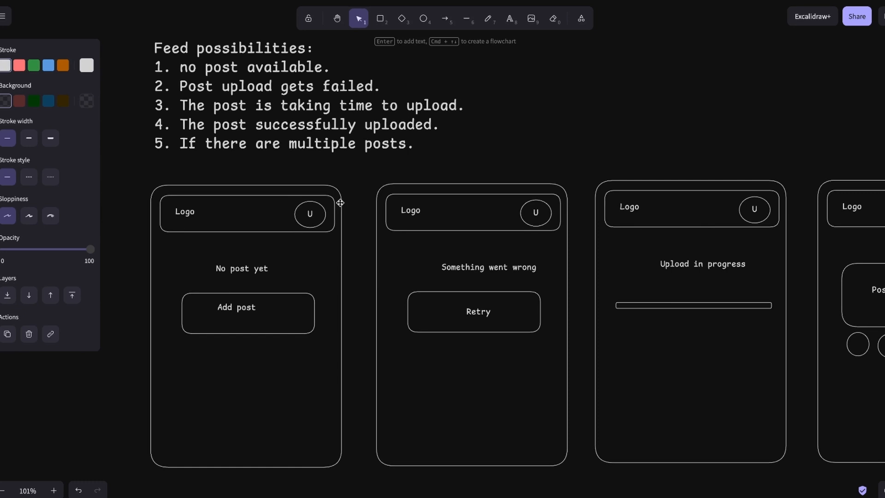
{"action": "scroll", "coordinate": [340, 203], "scroll_direction": "right", "scroll_amount": 8}
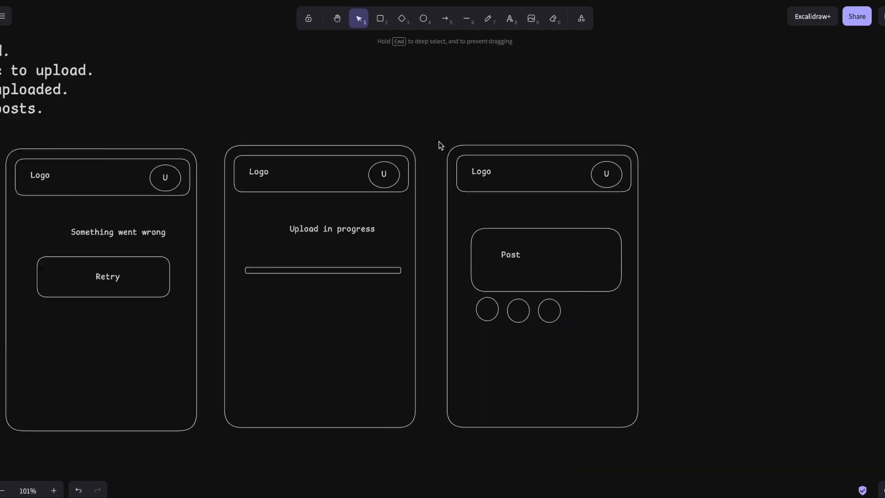
{"action": "left_click_drag", "start_coordinate": [438, 141], "coordinate": [653, 448]}
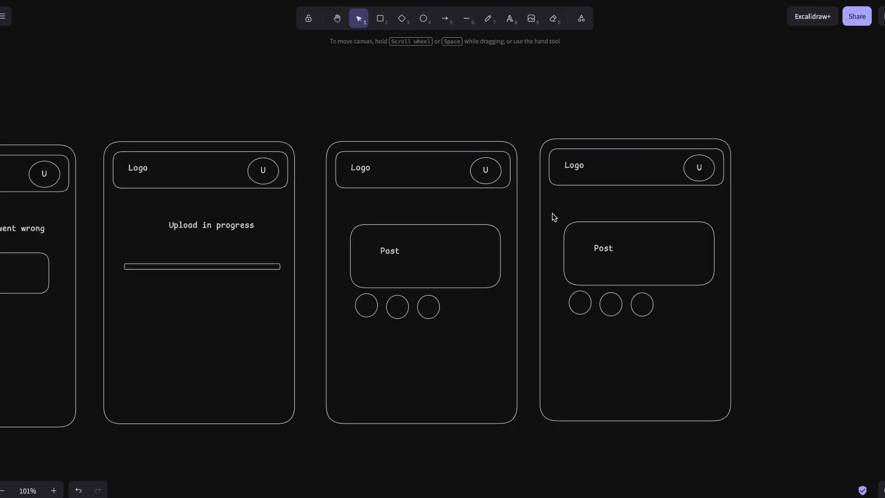
{"action": "left_click_drag", "start_coordinate": [552, 214], "coordinate": [722, 333]}
{"action": "key", "text": "super+c"}
{"action": "key", "text": "super+v"}
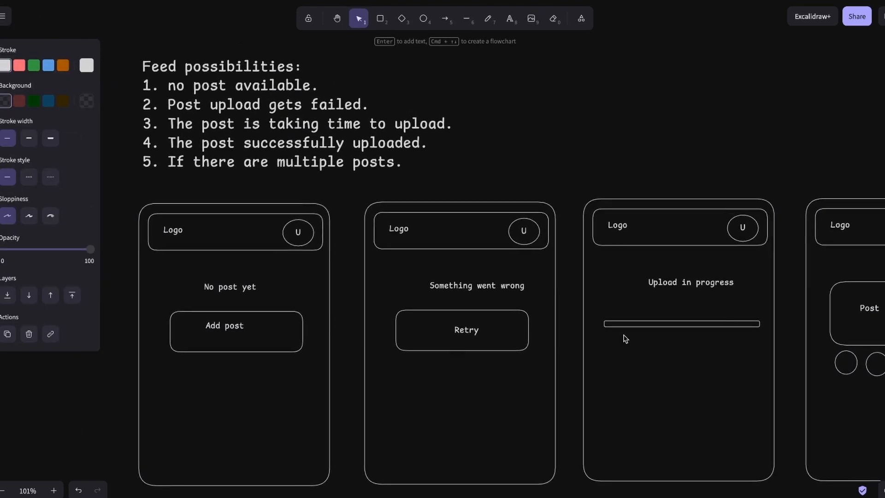
Step: Underline the "Setting page possibilities" and "Setting page wireframes" headings with red freehand strokes
{"action": "scroll", "coordinate": [626, 339], "scroll_direction": "left", "scroll_amount": 1}
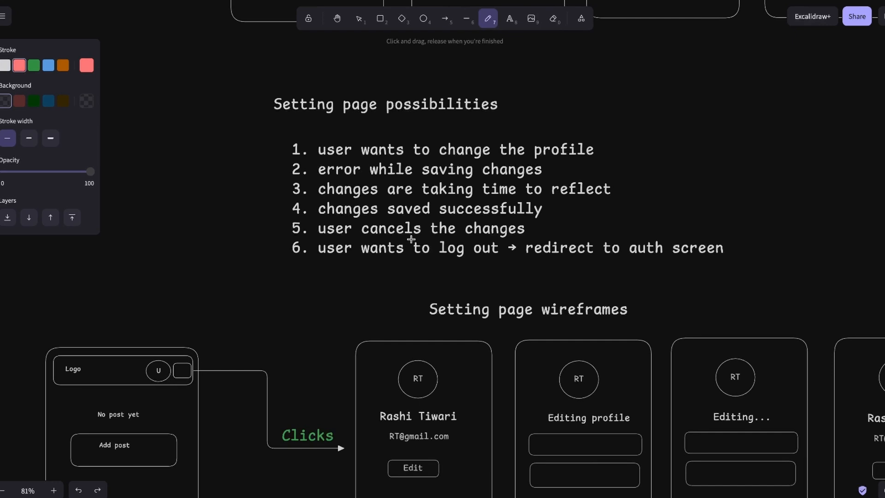
{"action": "mouse_move", "coordinate": [273, 125]}
{"action": "left_mouse_down"}
{"action": "mouse_move", "coordinate": [364, 128]}
{"action": "mouse_move", "coordinate": [477, 117]}
{"action": "left_mouse_up"}
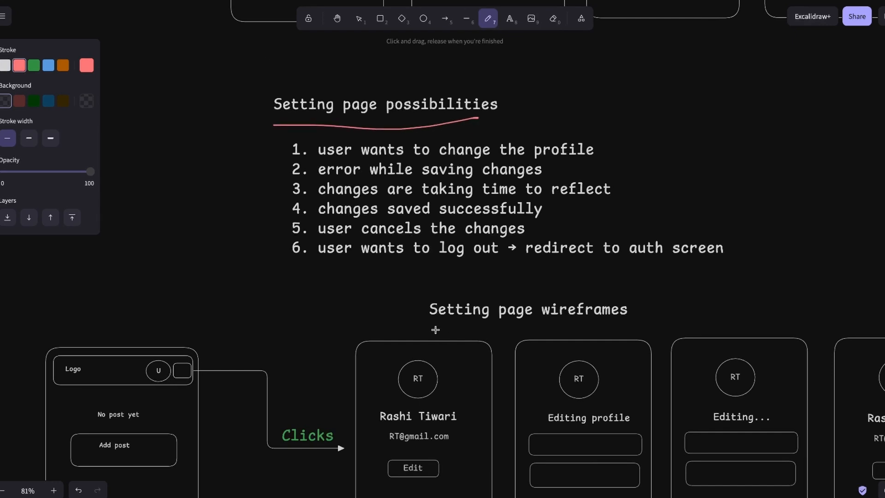
{"action": "left_click_drag", "start_coordinate": [436, 330], "coordinate": [634, 325]}
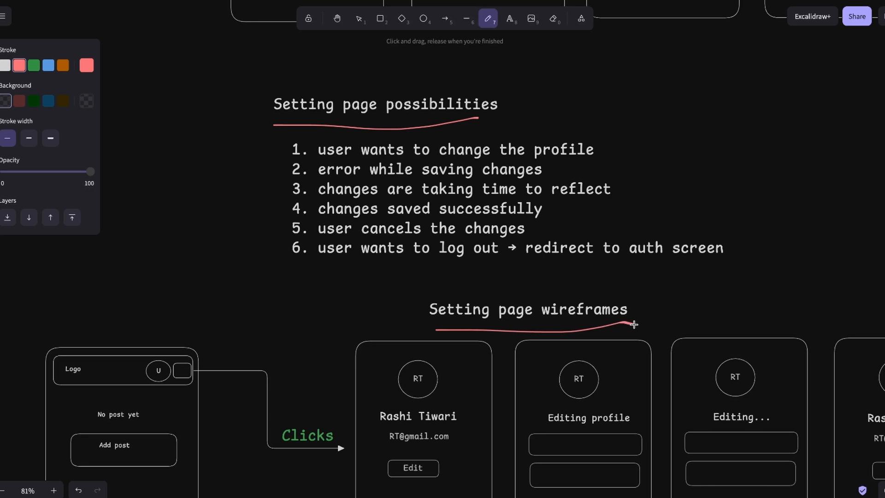
Step: Draw a red line from the small square in the "No post yet" wireframe's header and label it "setting icon"
{"action": "scroll", "coordinate": [633, 324], "scroll_direction": "down", "scroll_amount": 3}
{"action": "scroll", "coordinate": [633, 324], "scroll_direction": "left", "scroll_amount": 3}
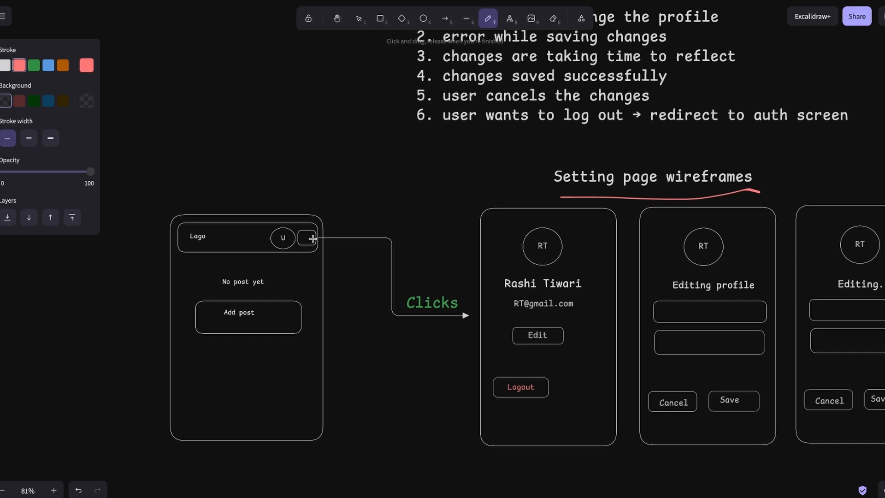
{"action": "left_click_drag", "start_coordinate": [313, 238], "coordinate": [332, 215]}
{"action": "left_click", "coordinate": [510, 18]}
{"action": "left_click", "coordinate": [341, 209]}
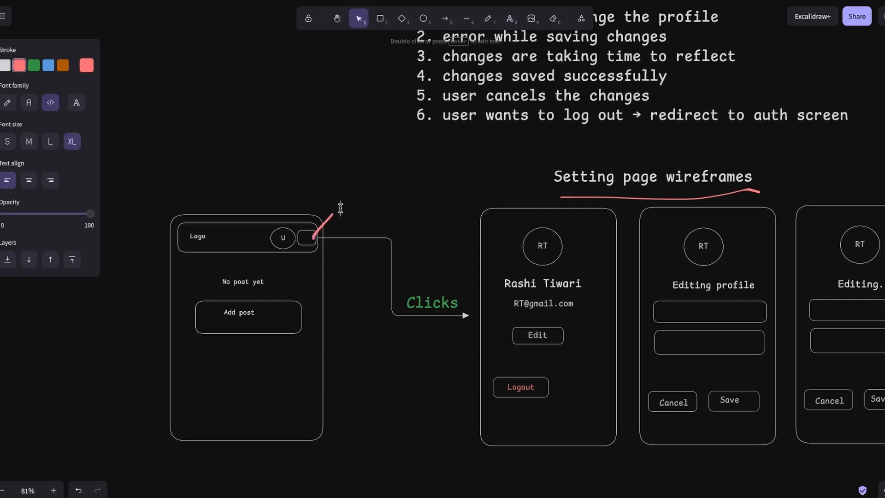
{"action": "type", "text": "setting icon"}
{"action": "key", "text": "Escape"}
Step: Underline in red the first settings wireframe's Edit button and Logout area, and the "Editing profile" wireframe's two fields, Cancel and Save buttons
{"action": "key", "text": "p"}
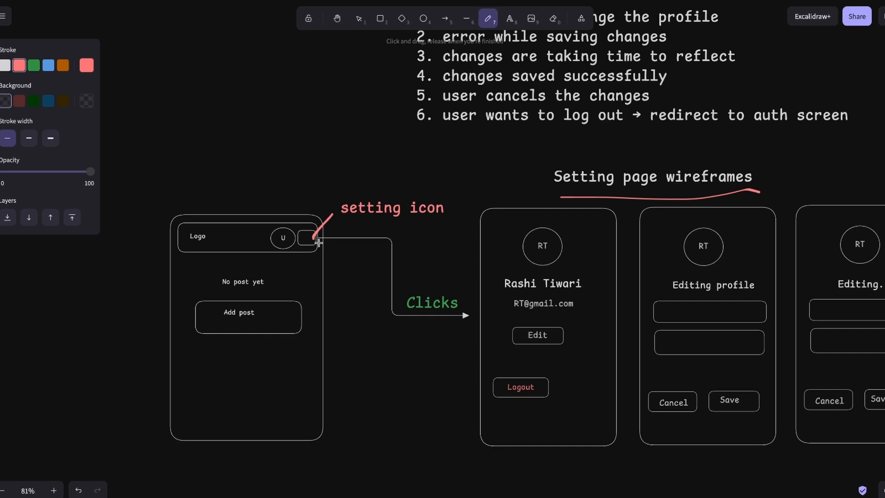
{"action": "scroll", "coordinate": [417, 307], "scroll_direction": "right", "scroll_amount": 3}
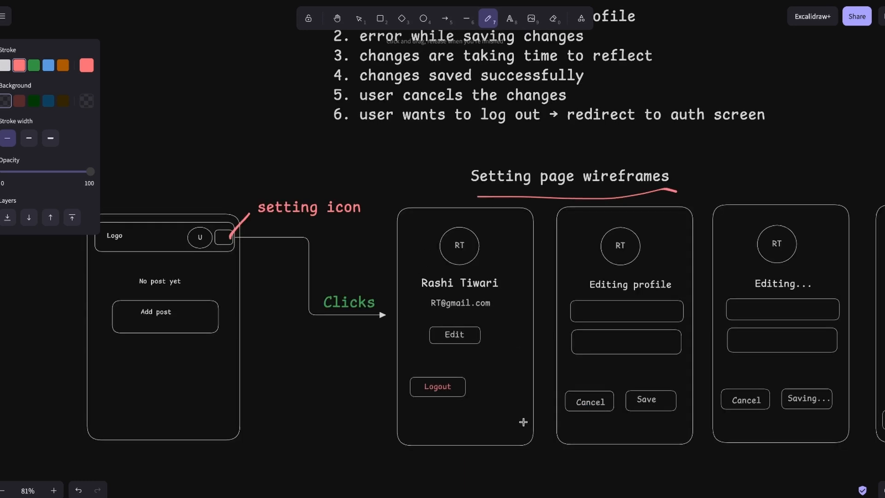
{"action": "scroll", "coordinate": [380, 414], "scroll_direction": "right", "scroll_amount": 2}
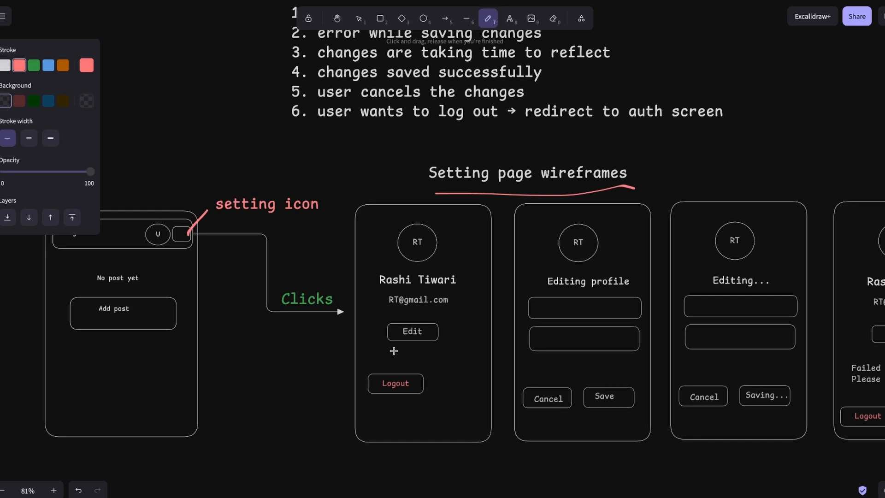
{"action": "left_click_drag", "start_coordinate": [394, 350], "coordinate": [449, 349]}
{"action": "scroll", "coordinate": [449, 349], "scroll_direction": "right", "scroll_amount": 5}
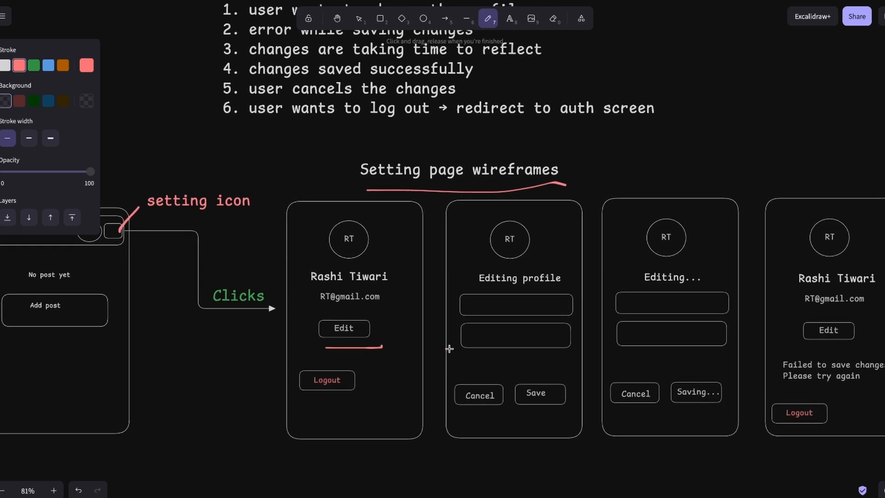
{"action": "left_click_drag", "start_coordinate": [402, 310], "coordinate": [438, 308]}
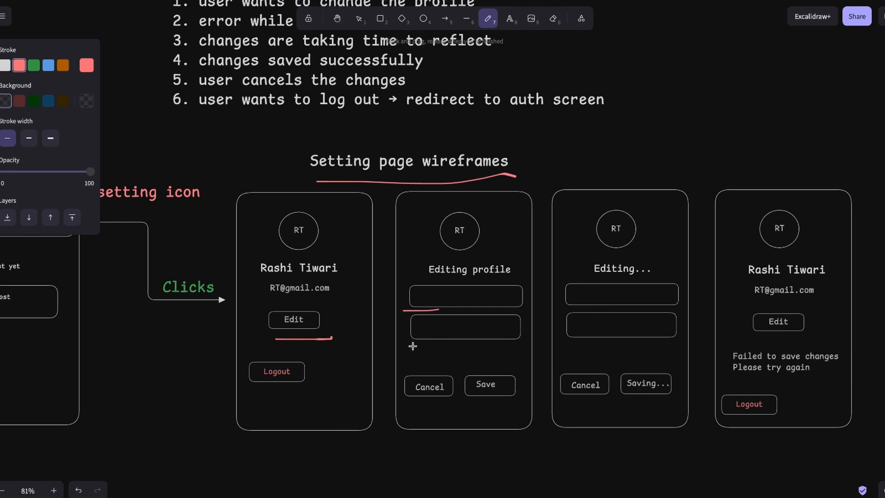
{"action": "left_click_drag", "start_coordinate": [412, 345], "coordinate": [440, 346]}
{"action": "left_click_drag", "start_coordinate": [412, 405], "coordinate": [451, 400]}
{"action": "left_click_drag", "start_coordinate": [256, 414], "coordinate": [296, 413]}
{"action": "left_click_drag", "start_coordinate": [472, 407], "coordinate": [517, 402]}
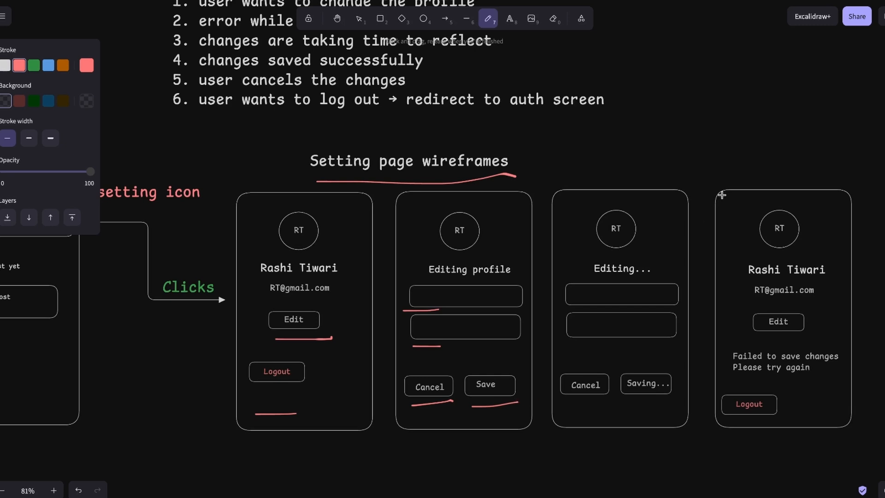
Step: Underline "Editing..." and "Saving..." in the third settings wireframe and the Logout button in the fourth with red strokes
{"action": "left_click_drag", "start_coordinate": [721, 195], "coordinate": [544, 196]}
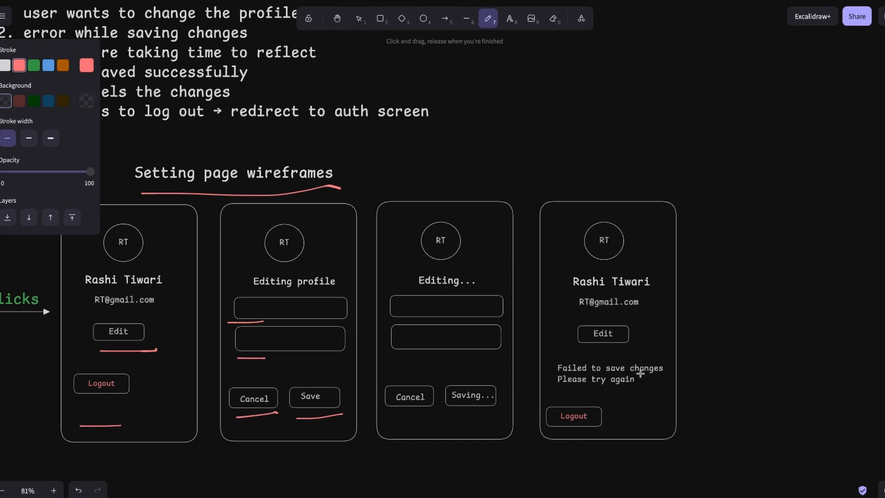
{"action": "scroll", "coordinate": [569, 381], "scroll_direction": "left", "scroll_amount": 3}
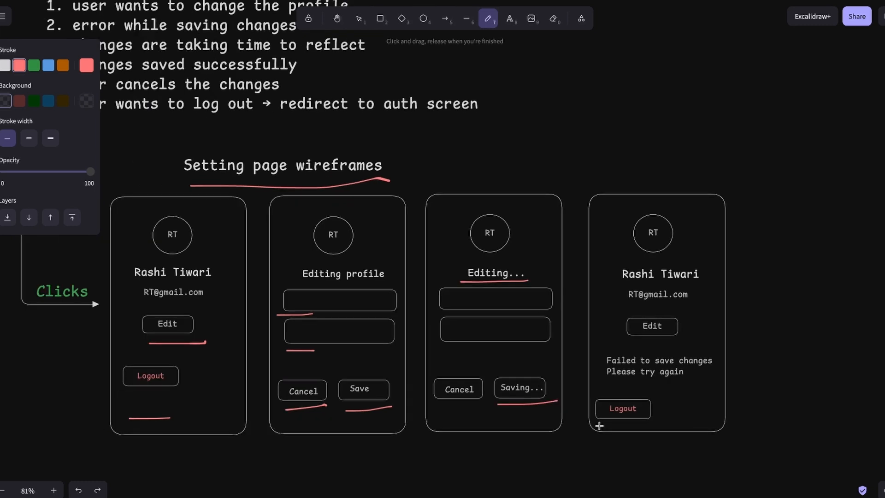
{"action": "left_click_drag", "start_coordinate": [598, 425], "coordinate": [667, 418]}
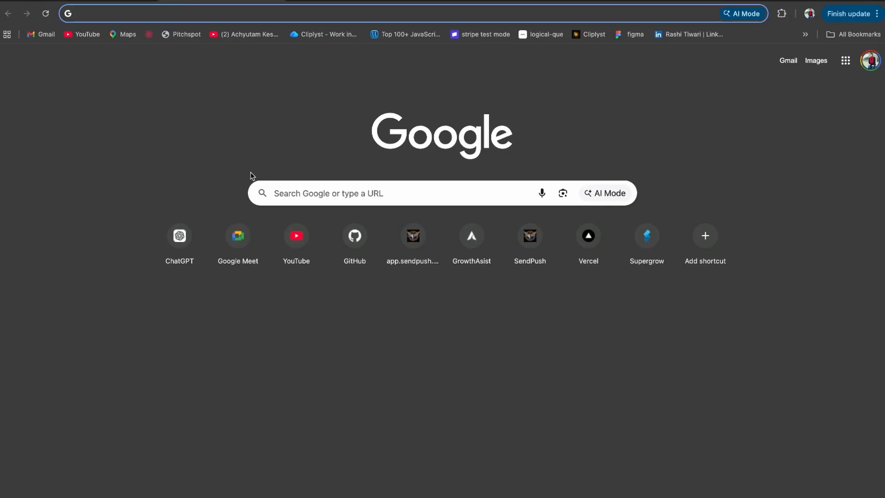
Step: Open Google Gemini in the browser with Canvas enabled, and paste the prompt below the three attached wireframe images
{"action": "type", "text": "gemini.google.com/canvas"}
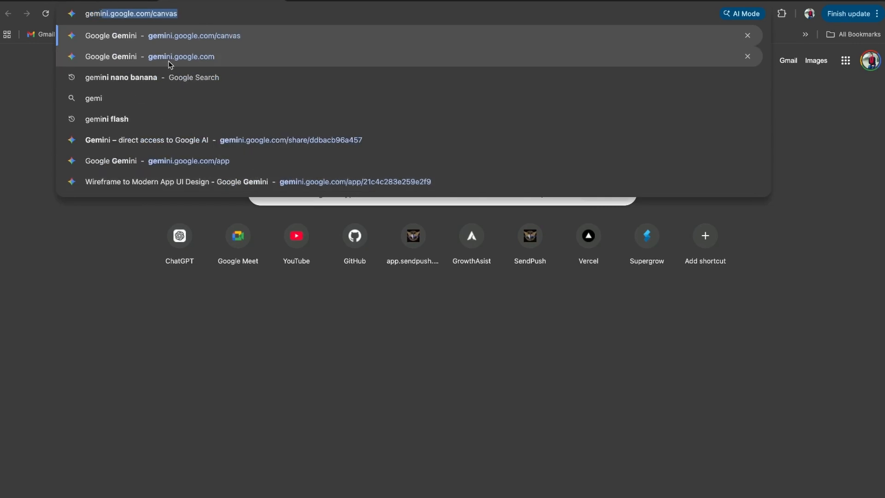
{"action": "left_click", "coordinate": [157, 57]}
{"action": "left_click", "coordinate": [323, 309]}
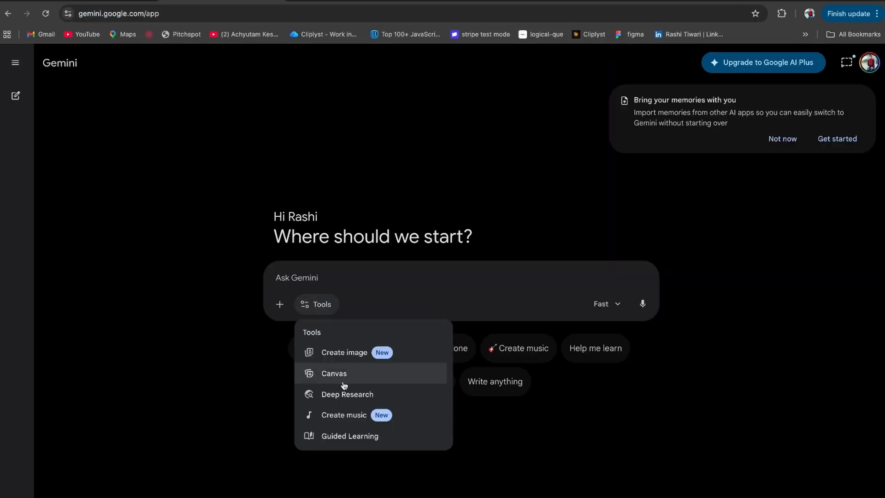
{"action": "left_click", "coordinate": [330, 378]}
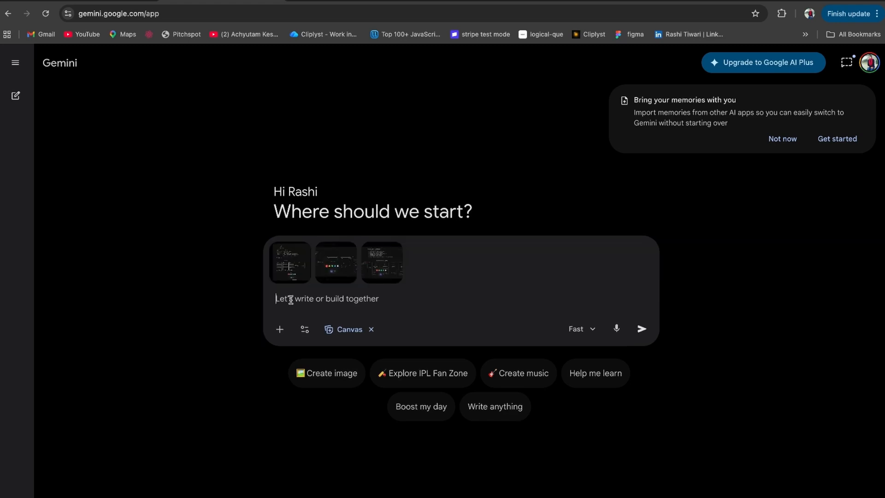
{"action": "left_click", "coordinate": [288, 300]}
{"action": "key", "text": "ctrl+v"}
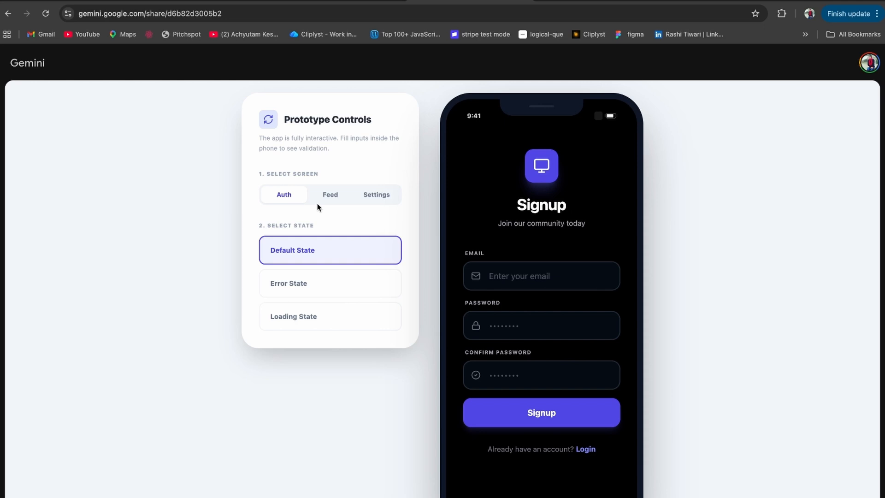
Step: Preview the generated prototype's Auth screen in its error and loading states, and the Feed screen in its error, loading and post-uploaded states
{"action": "left_click", "coordinate": [306, 286]}
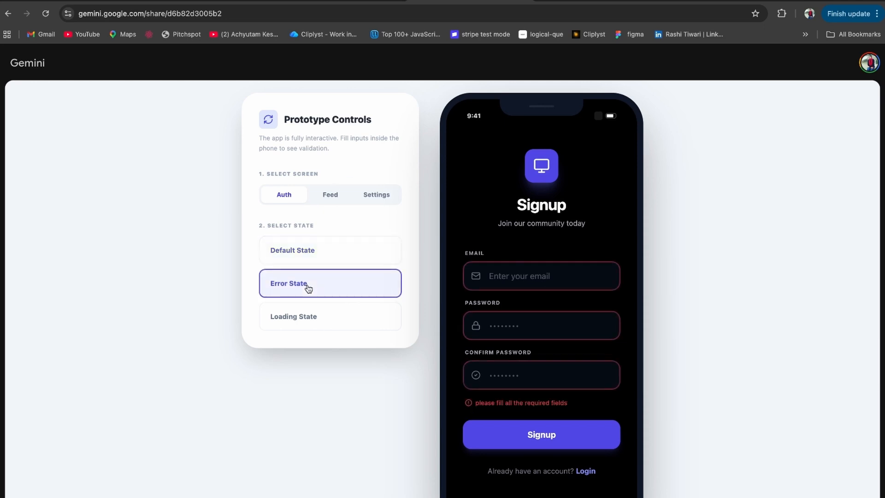
{"action": "left_click", "coordinate": [309, 314]}
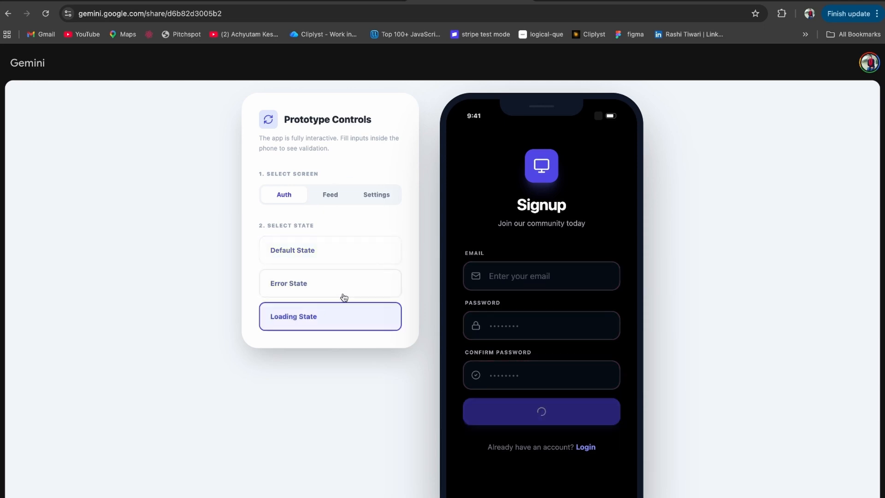
{"action": "left_click", "coordinate": [336, 198]}
{"action": "left_click", "coordinate": [292, 283]}
{"action": "left_click", "coordinate": [267, 324]}
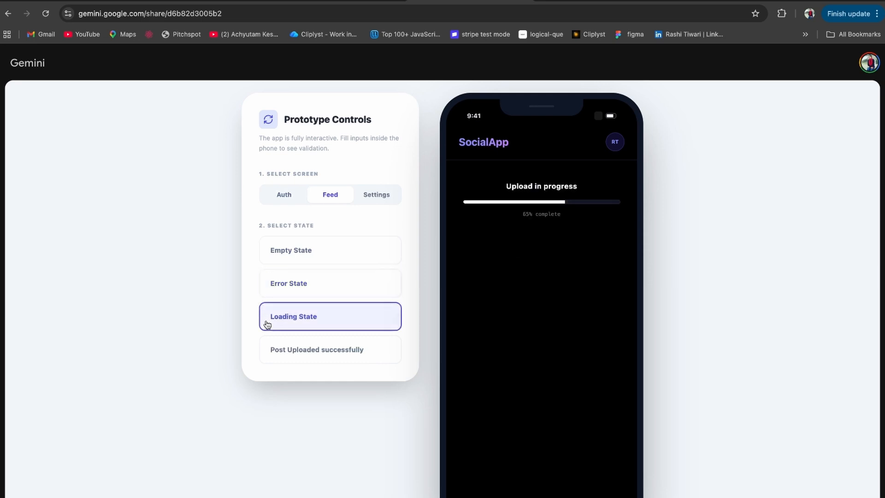
{"action": "left_click", "coordinate": [321, 357]}
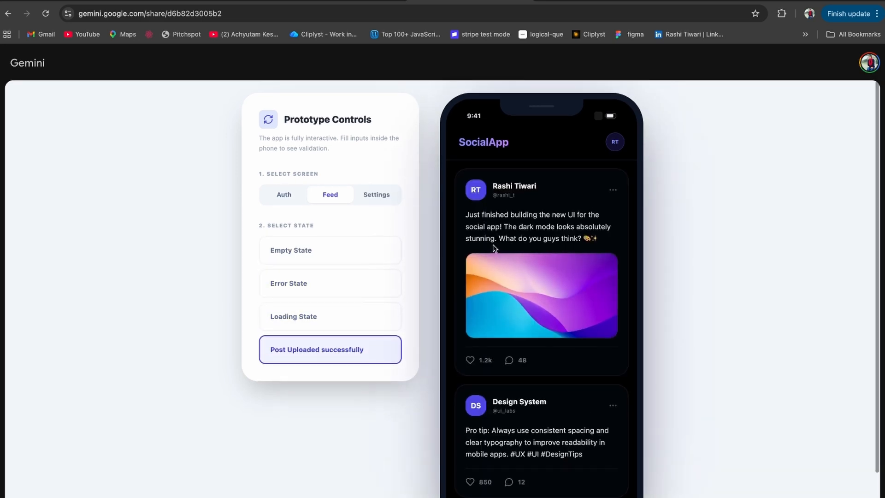
Step: Preview the prototype's Settings screen in its default, editing, loading and error states
{"action": "left_click", "coordinate": [382, 195]}
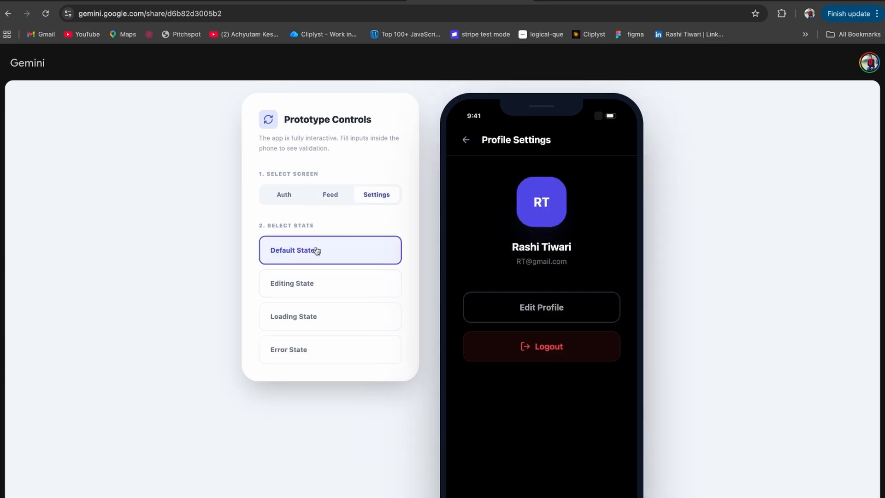
{"action": "left_click", "coordinate": [290, 289]}
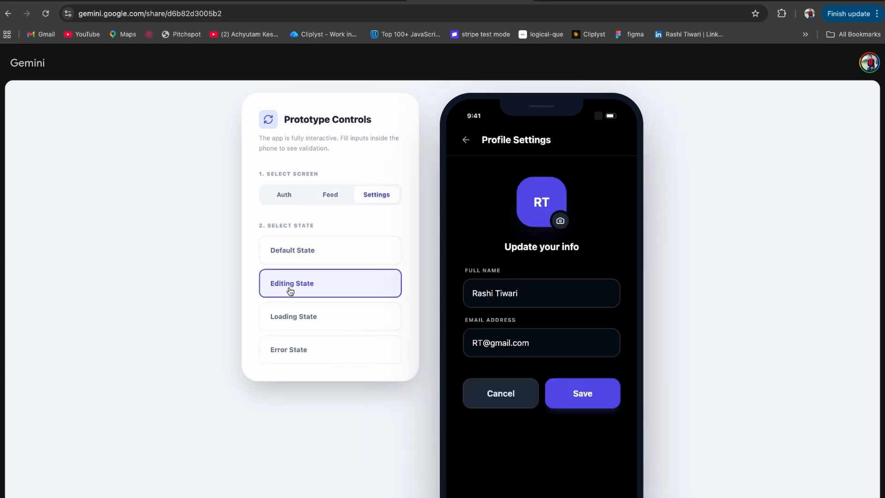
{"action": "left_click", "coordinate": [295, 330]}
{"action": "left_click", "coordinate": [300, 352]}
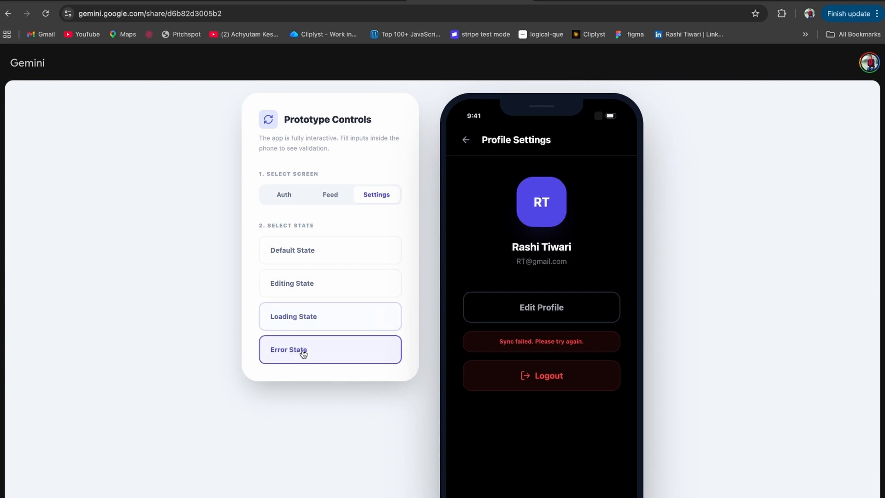